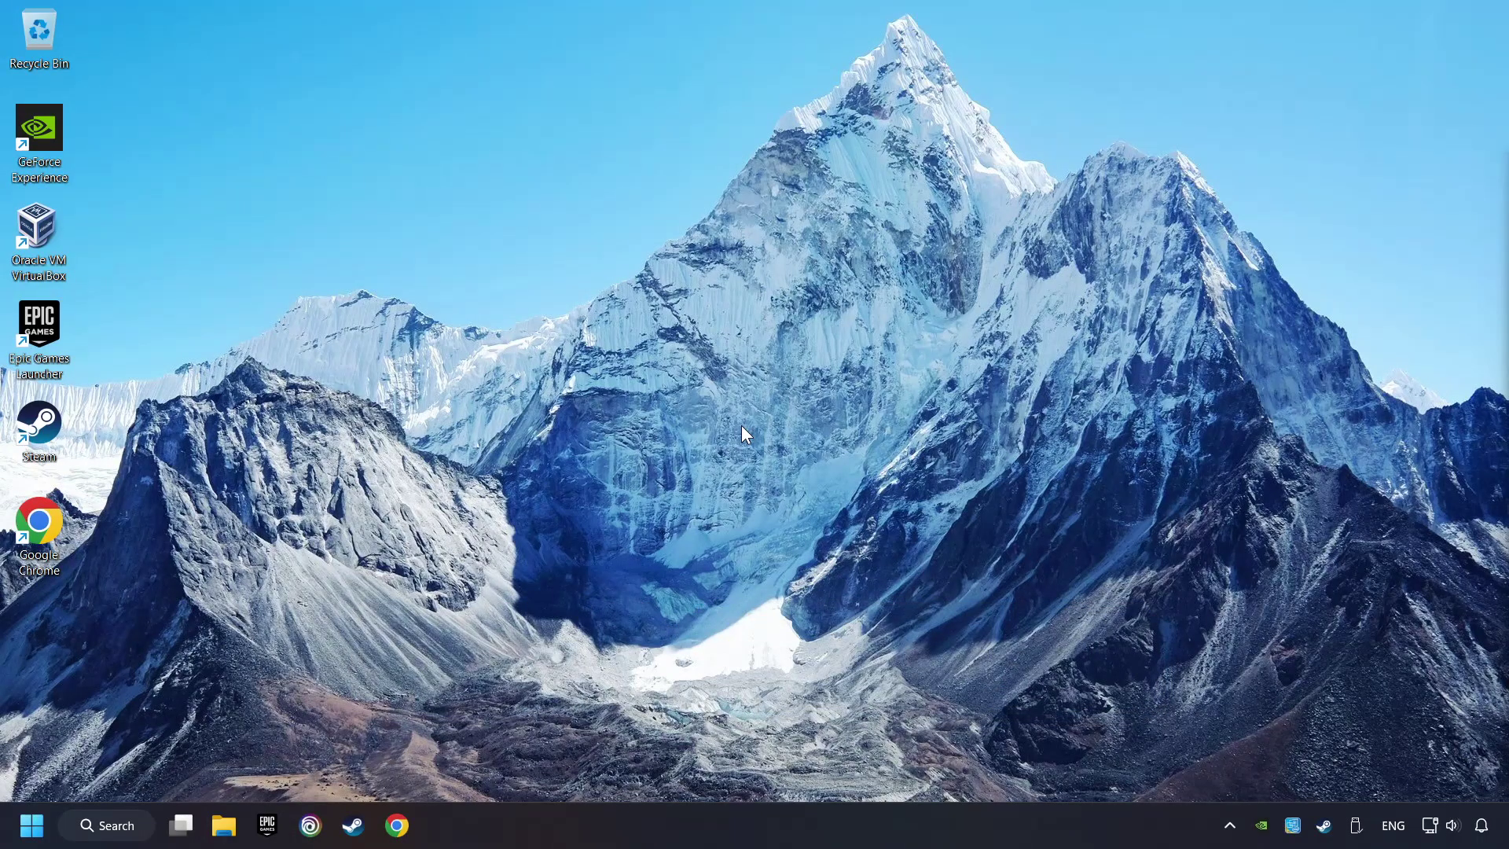
- Search Windows for 'device manager' from the taskbar search
left_click(127, 825)
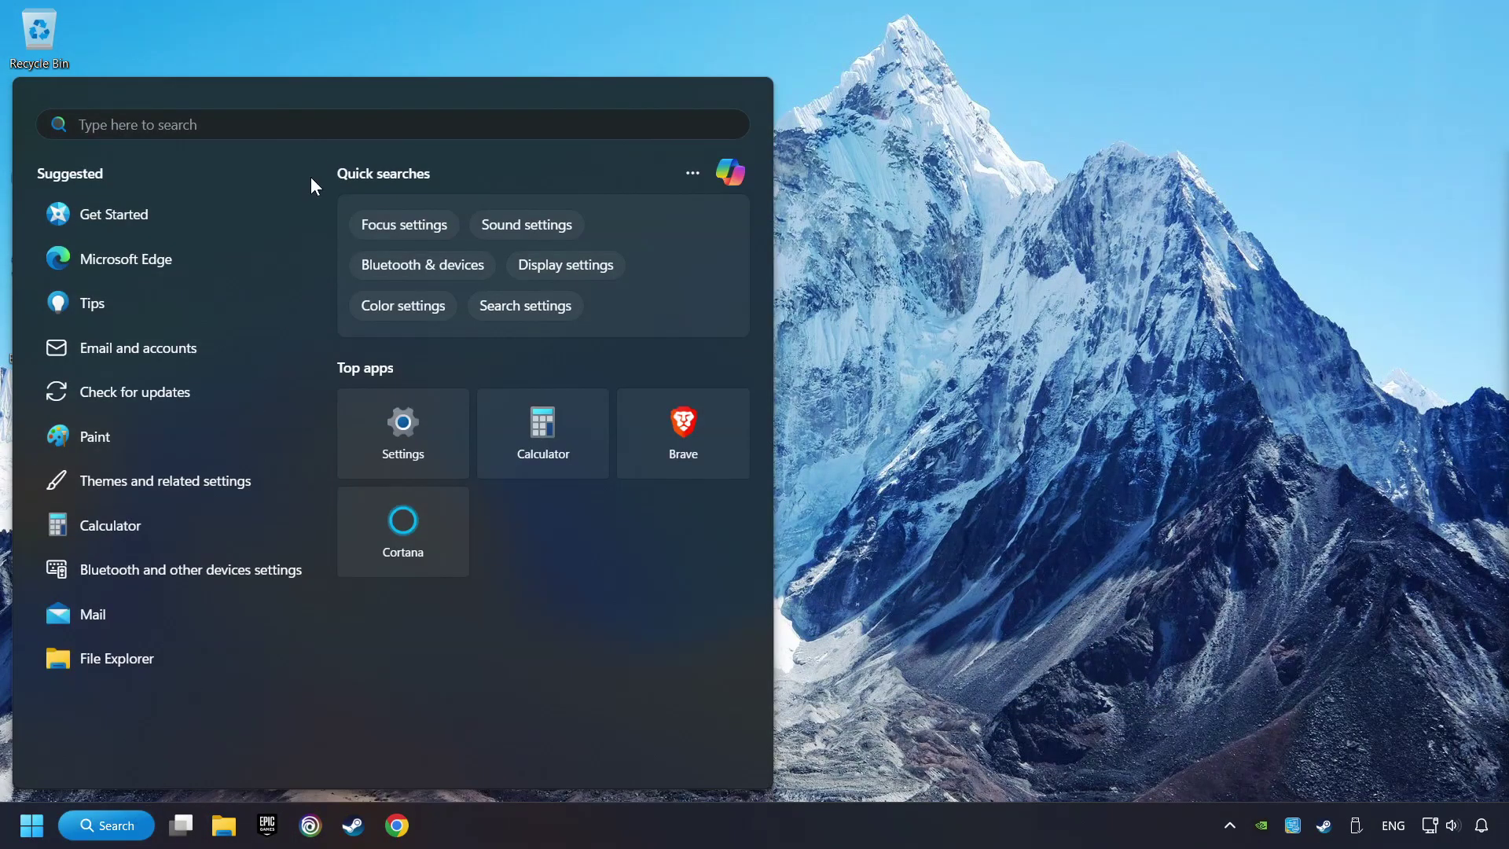
type("device manager")
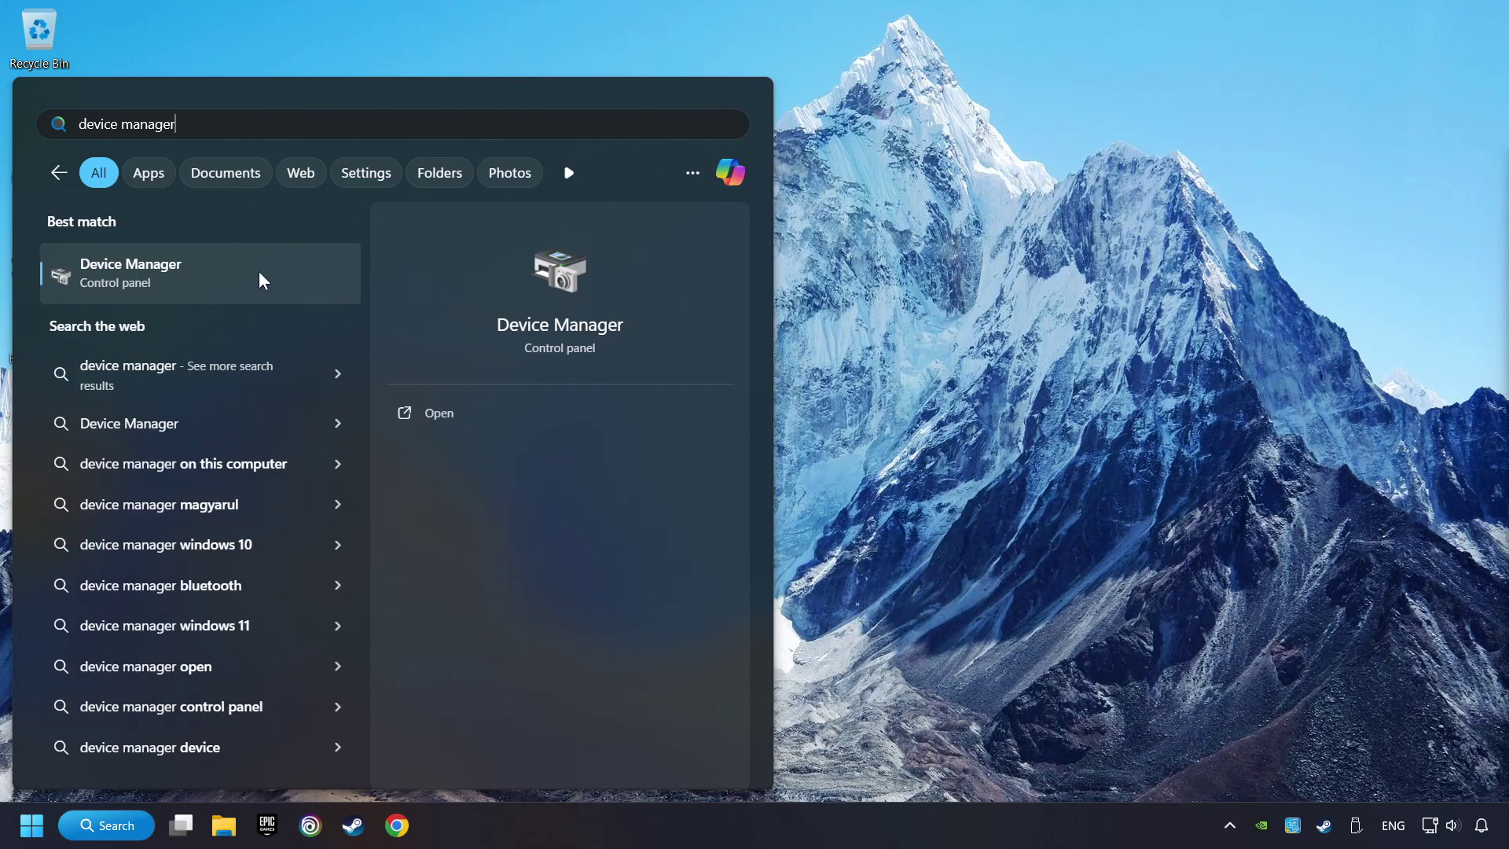
- Expand Display adapters and bring up actions for the NVIDIA GeForce GTX 1050 Ti
left_click(308, 275)
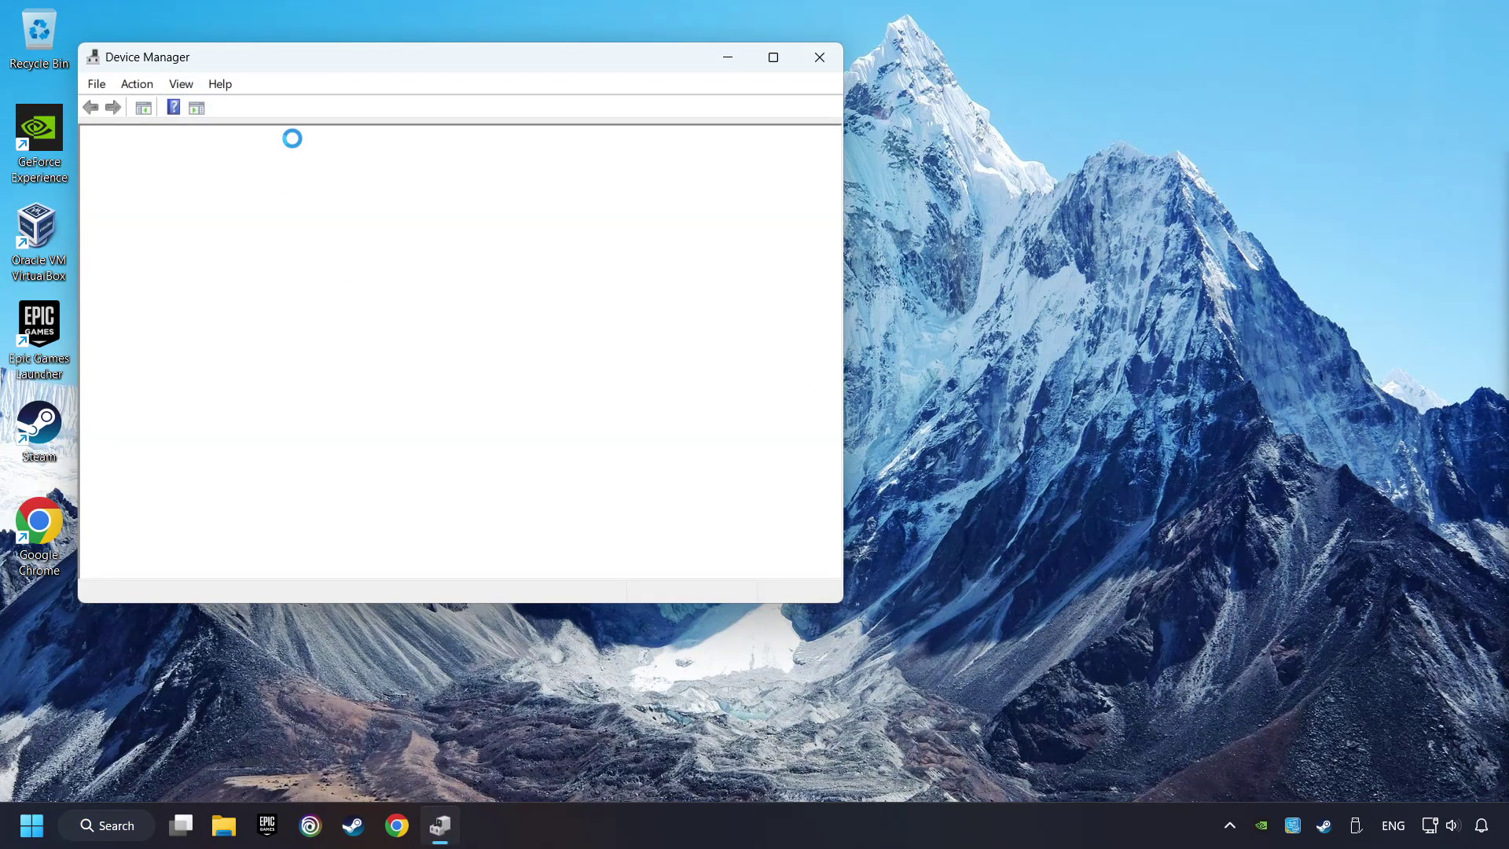
left_click_drag(296, 58, 572, 143)
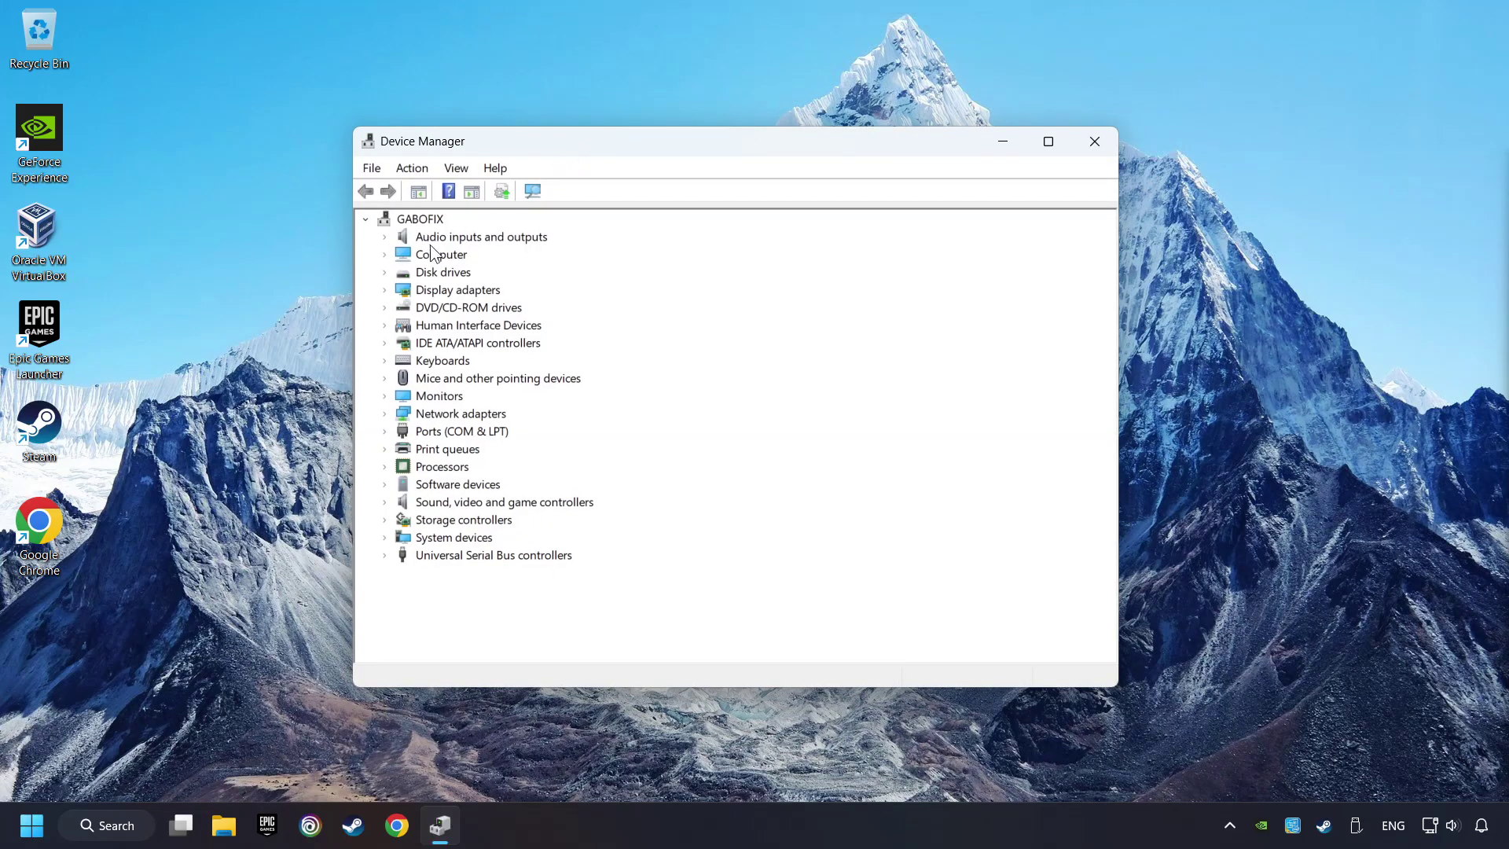
left_click(412, 295)
left_click(385, 290)
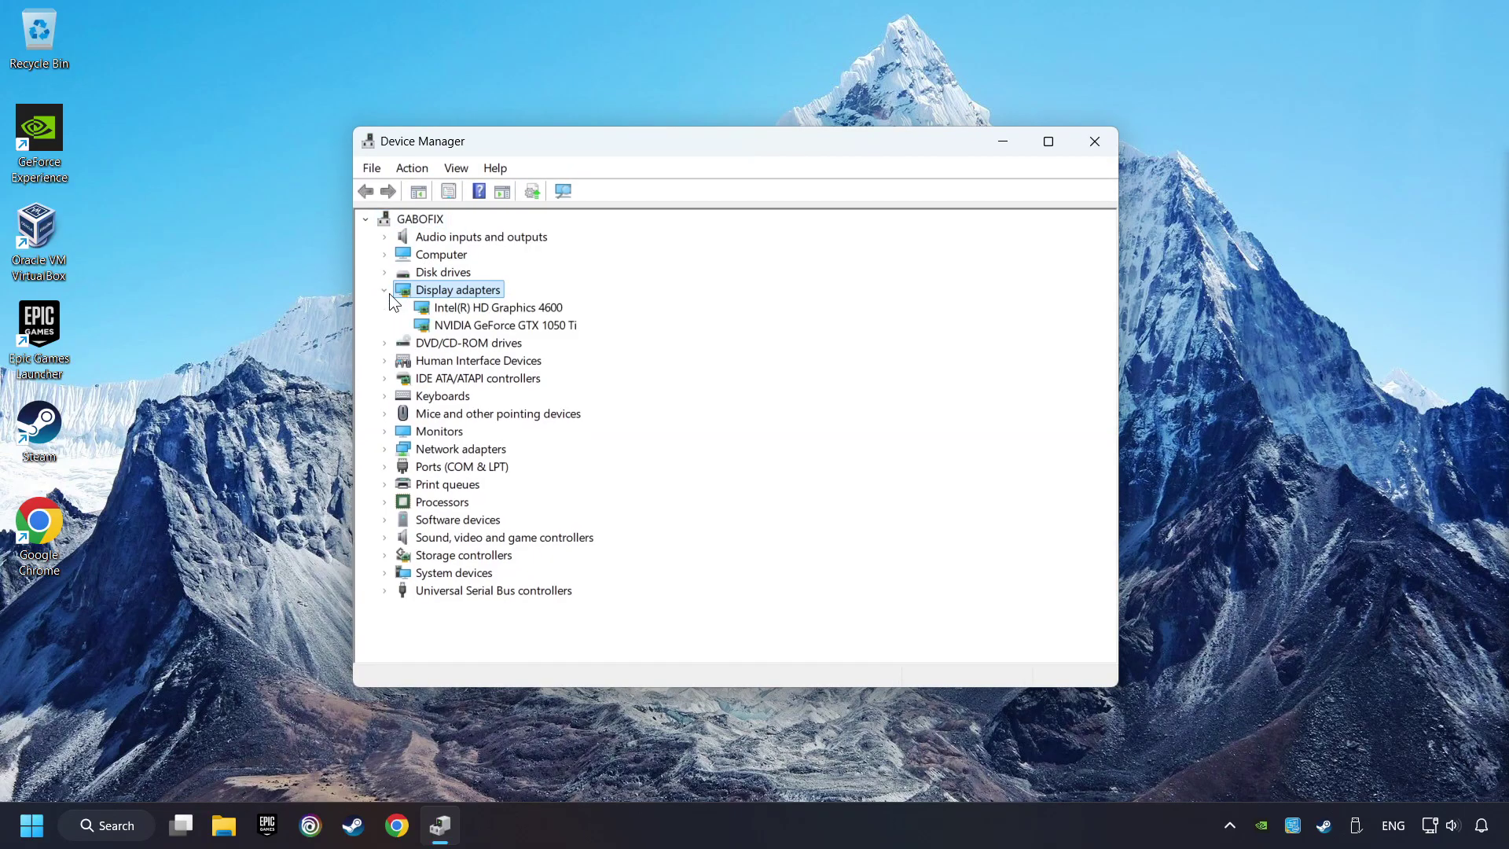
left_click(439, 327)
right_click(527, 322)
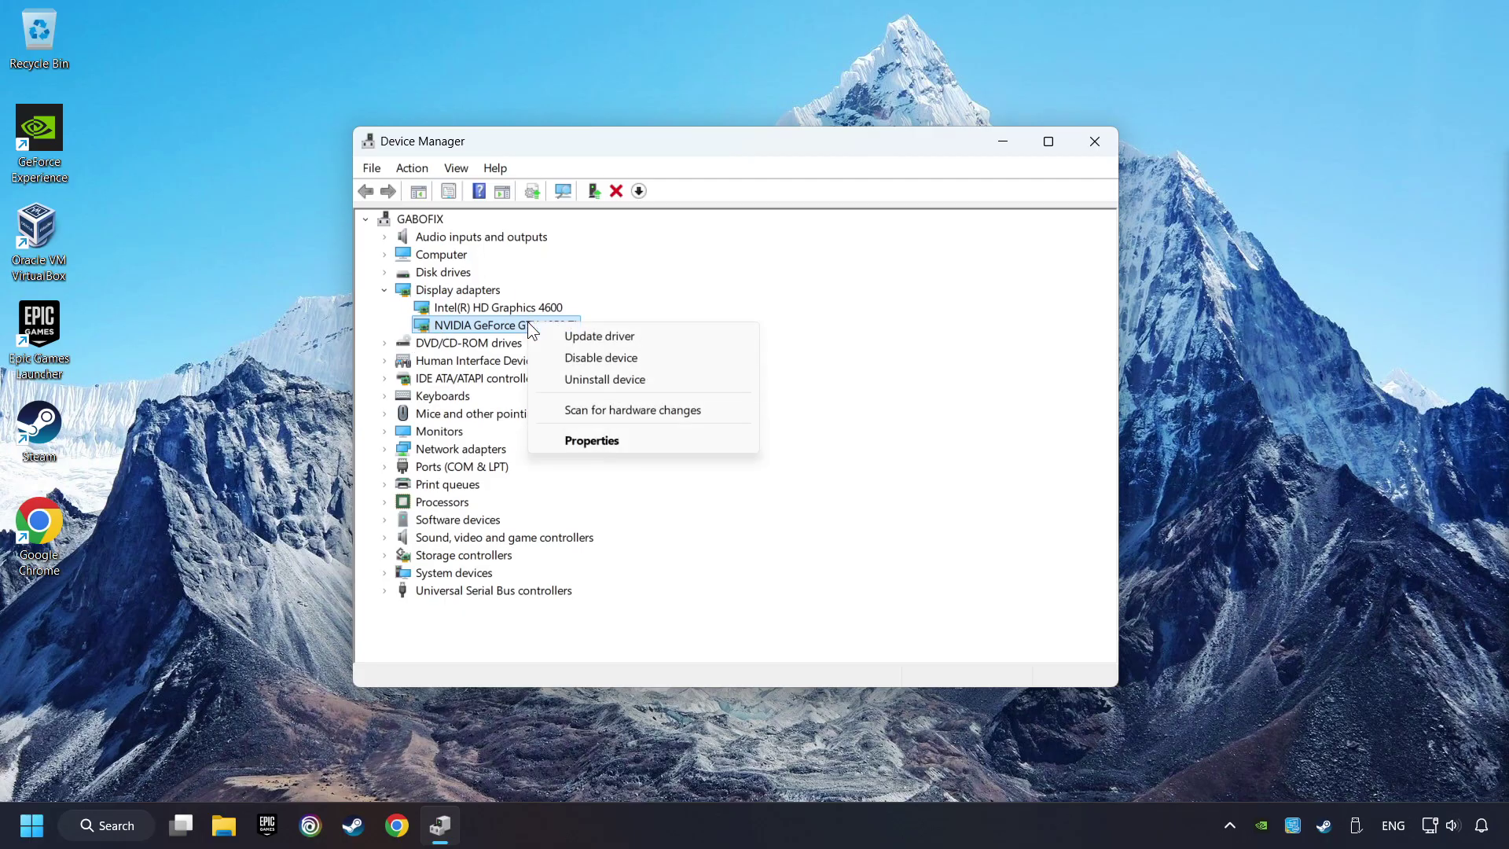
- Run the automatic driver search for the GTX 1050 Ti, then close the wizard and Device Manager
left_click(698, 339)
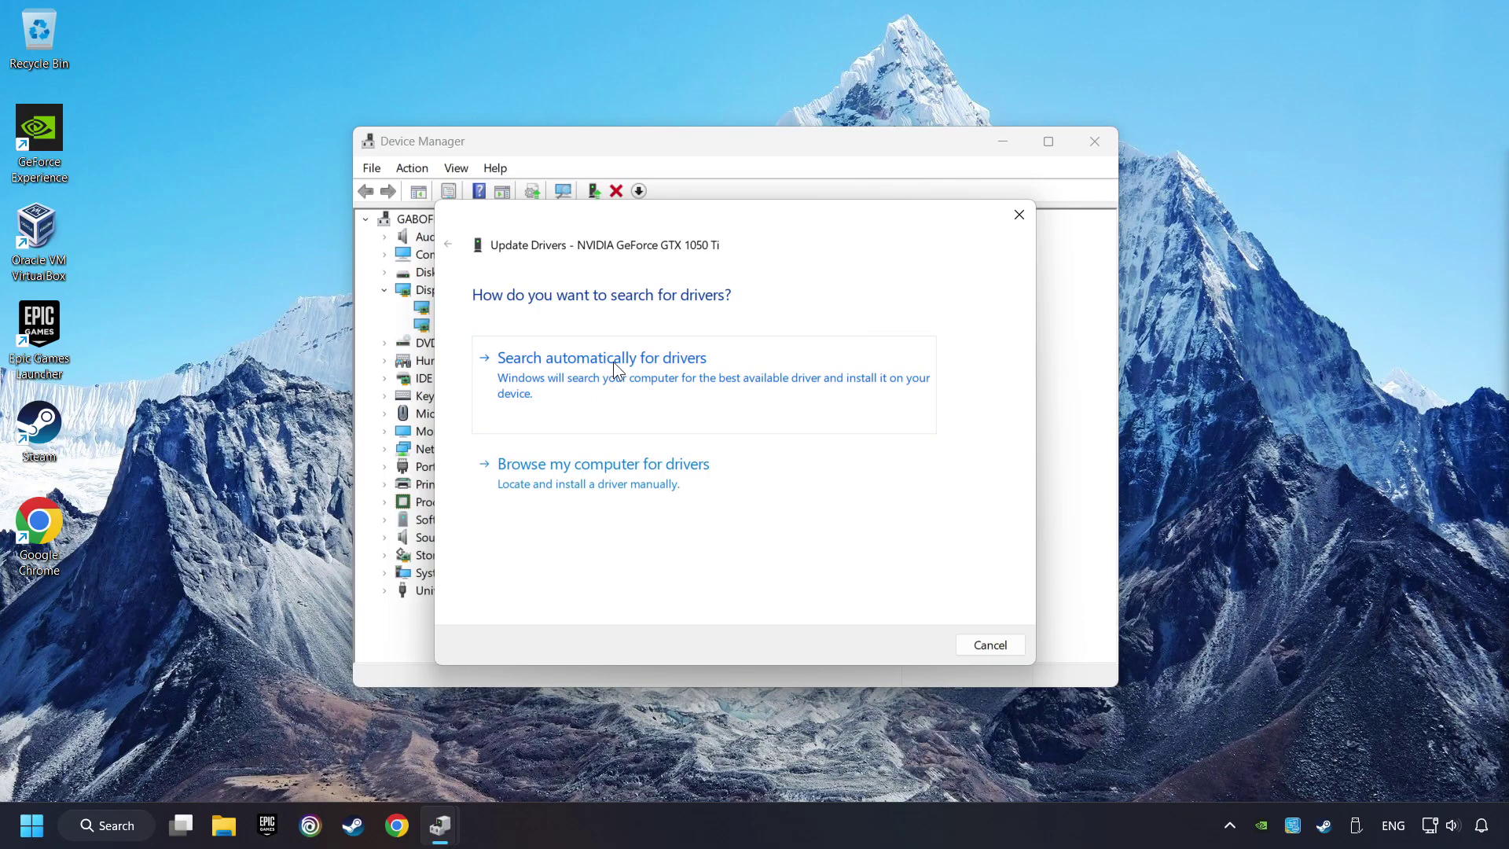
left_click(664, 374)
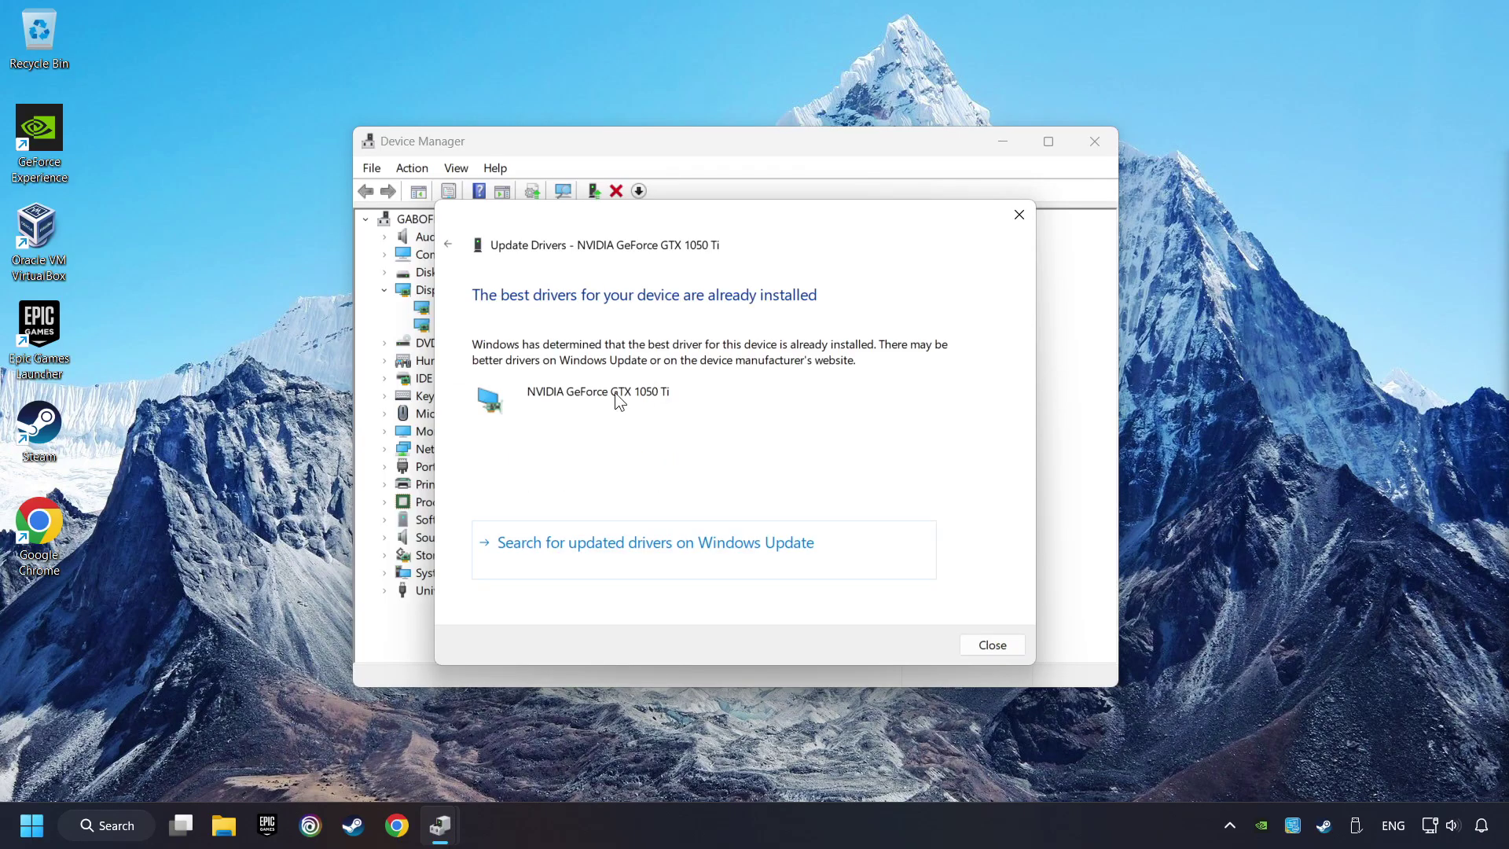
left_click(993, 646)
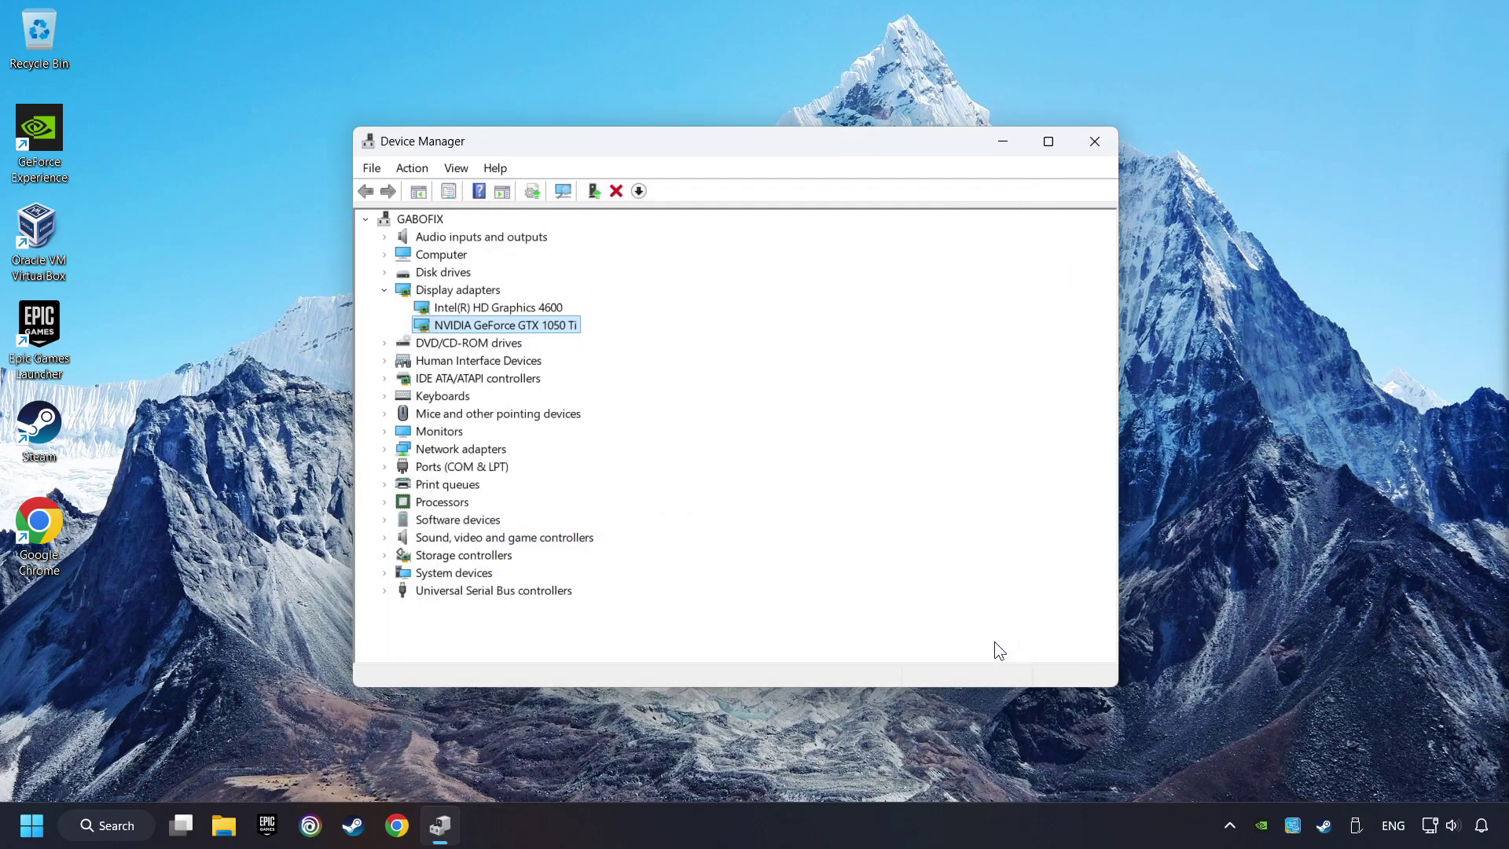
left_click(1095, 145)
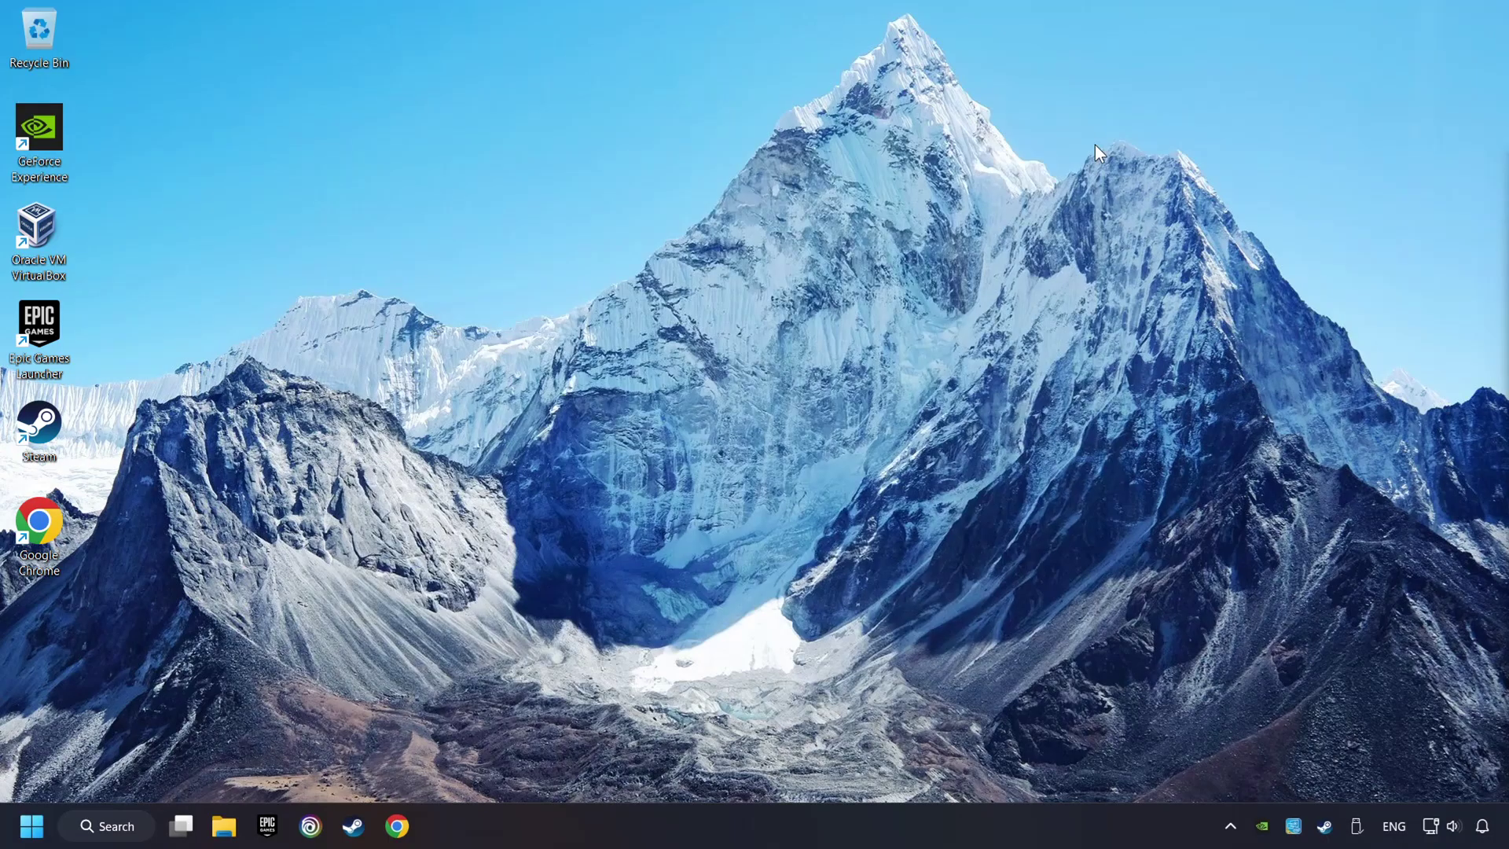
- Search Google in Chrome for 'nvidia geforce driver download'
left_click(396, 828)
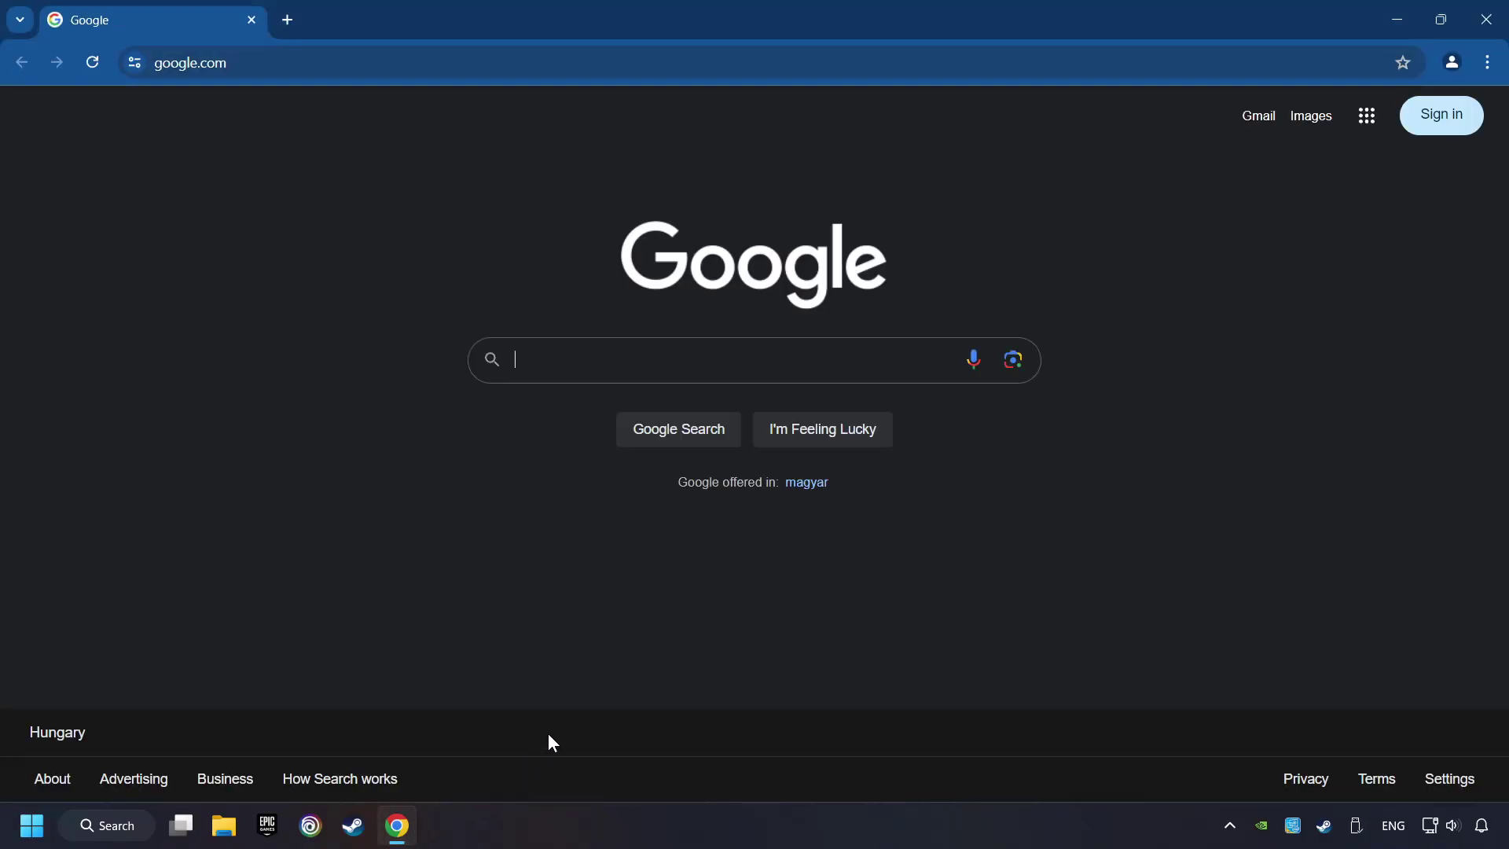
type("nvidia geforce dr")
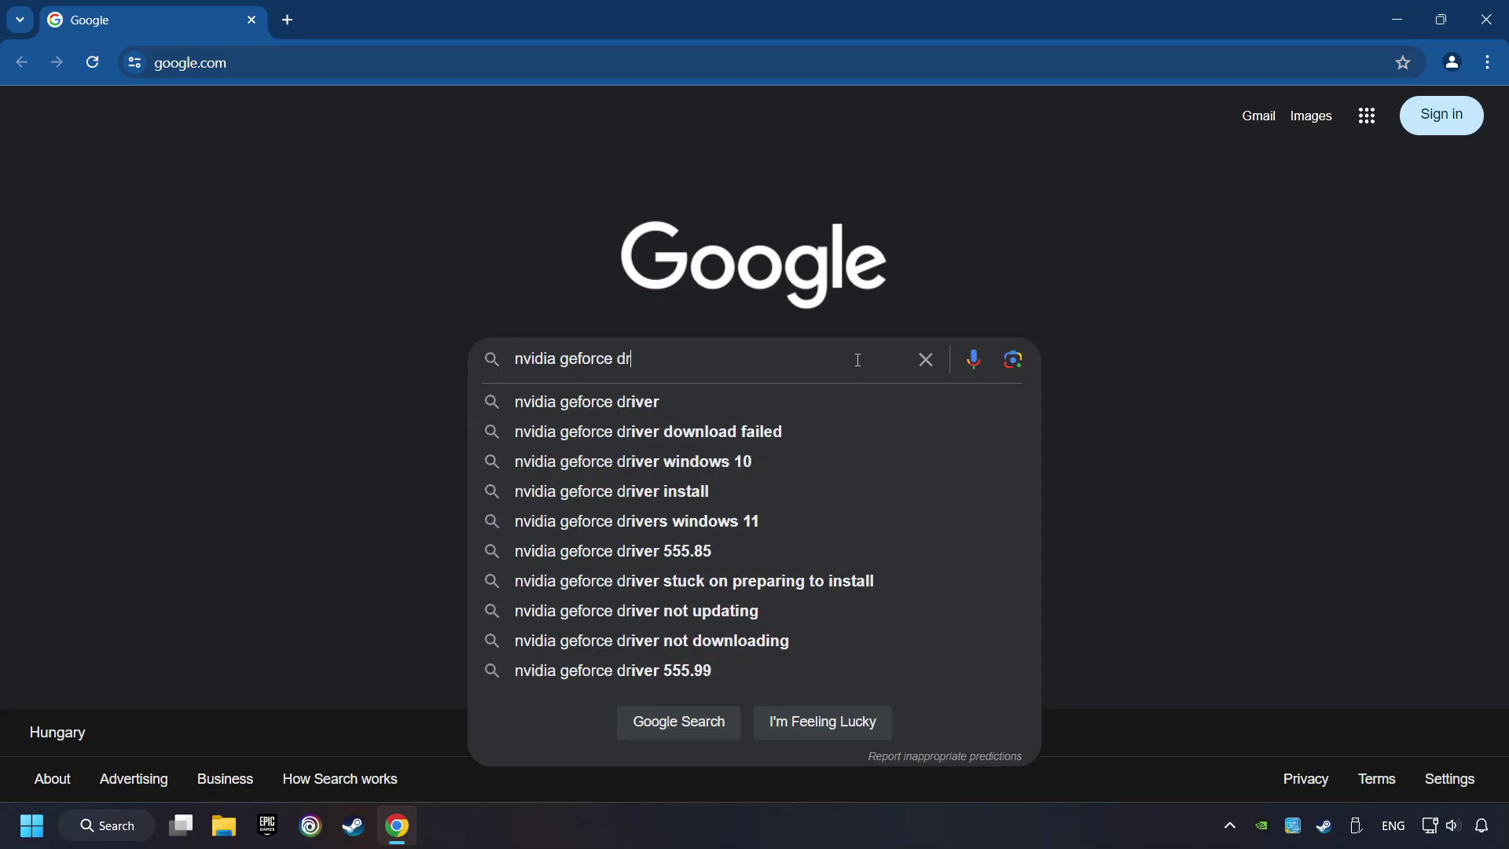
type("iver download")
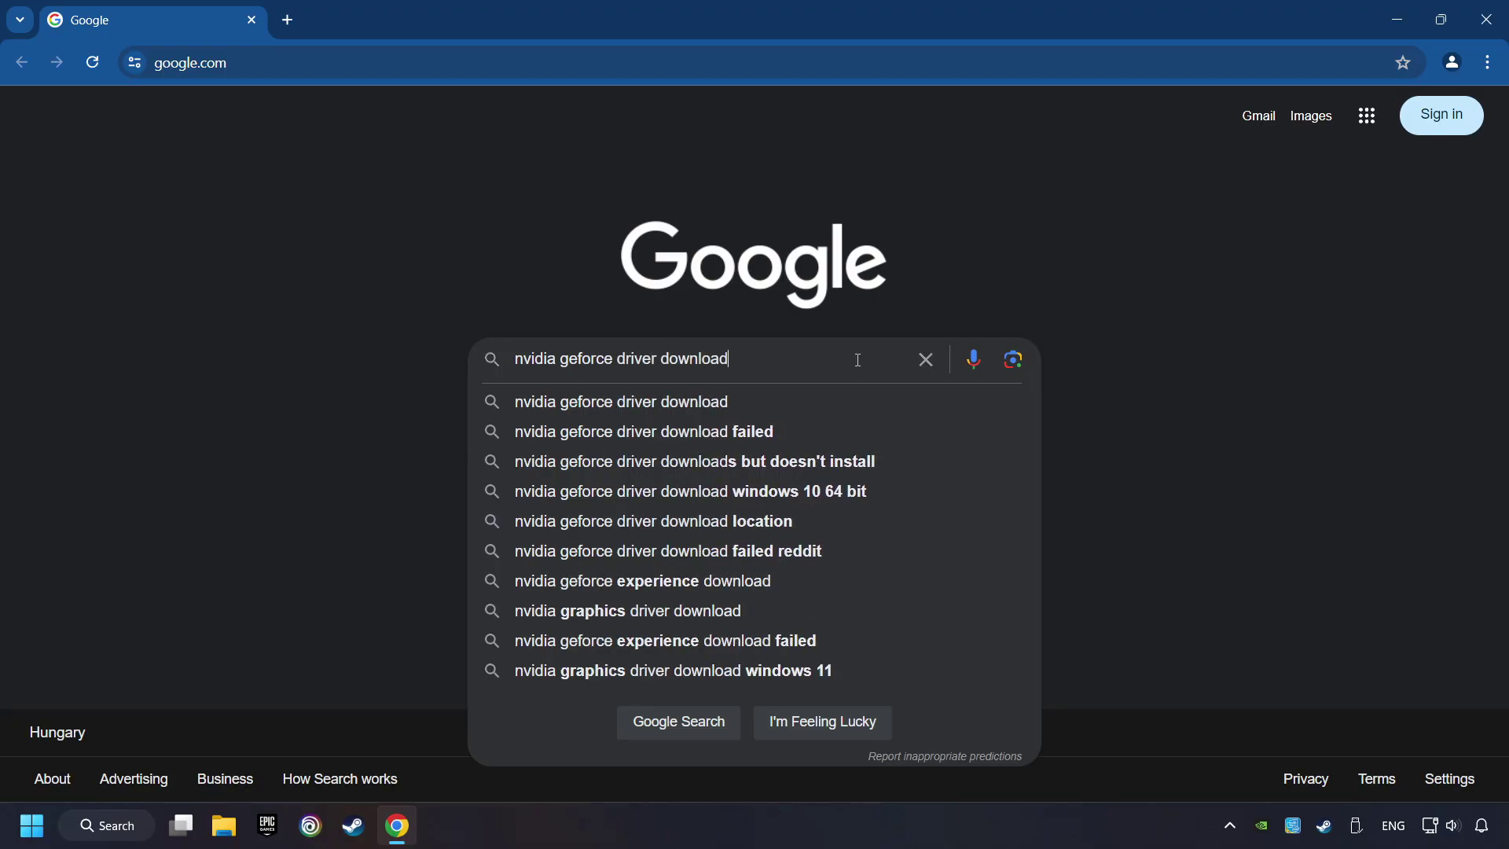
key("Return")
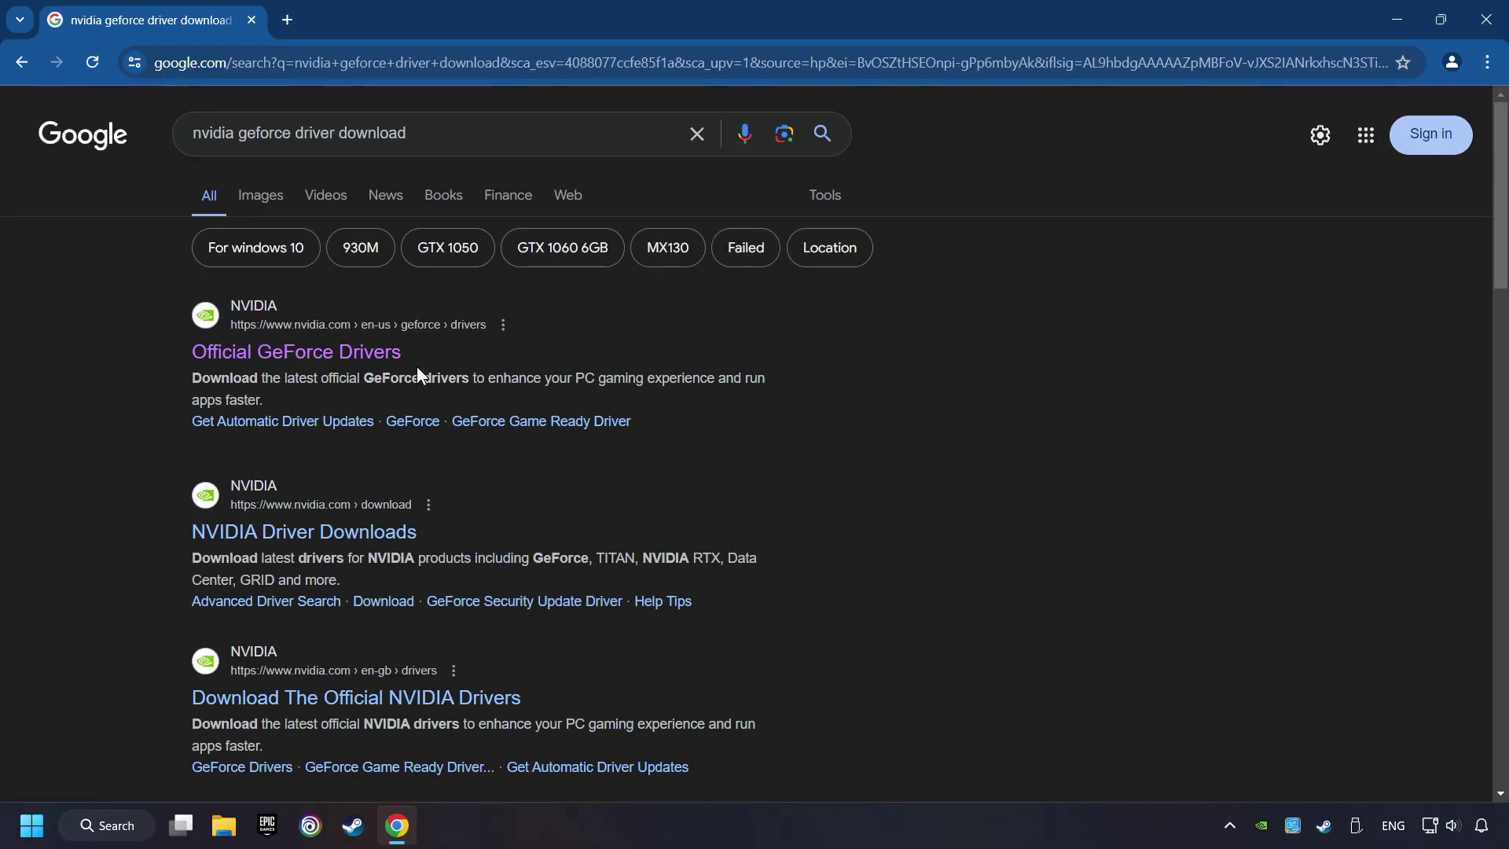
- Download the GeForce Experience installer from the Official GeForce Drivers page, launch it and close Chrome
left_click(322, 367)
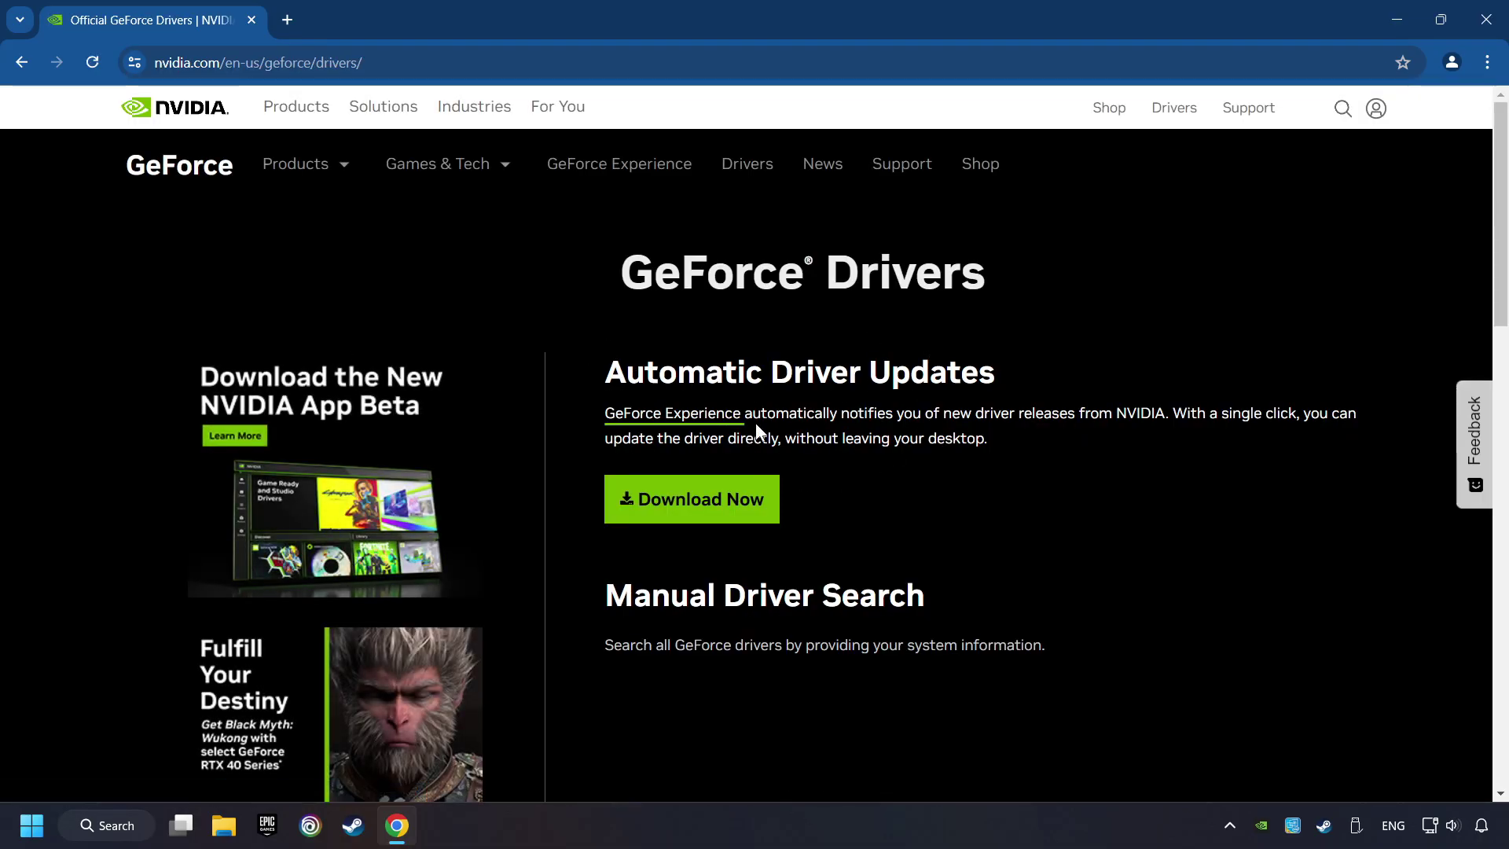
left_click(707, 514)
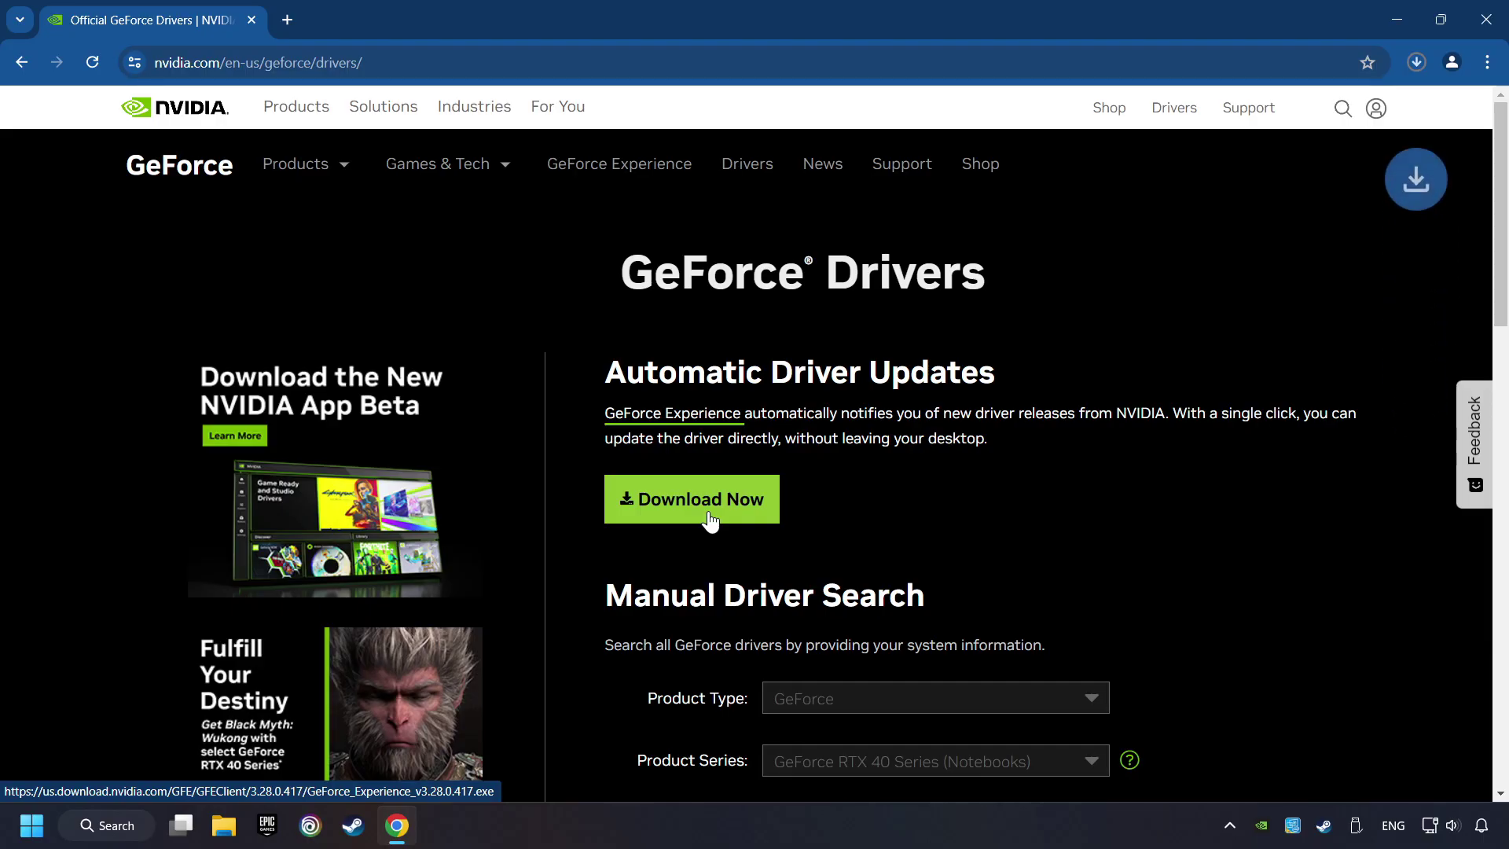
left_click(1416, 63)
mouse_move(1250, 154)
left_click(1286, 165)
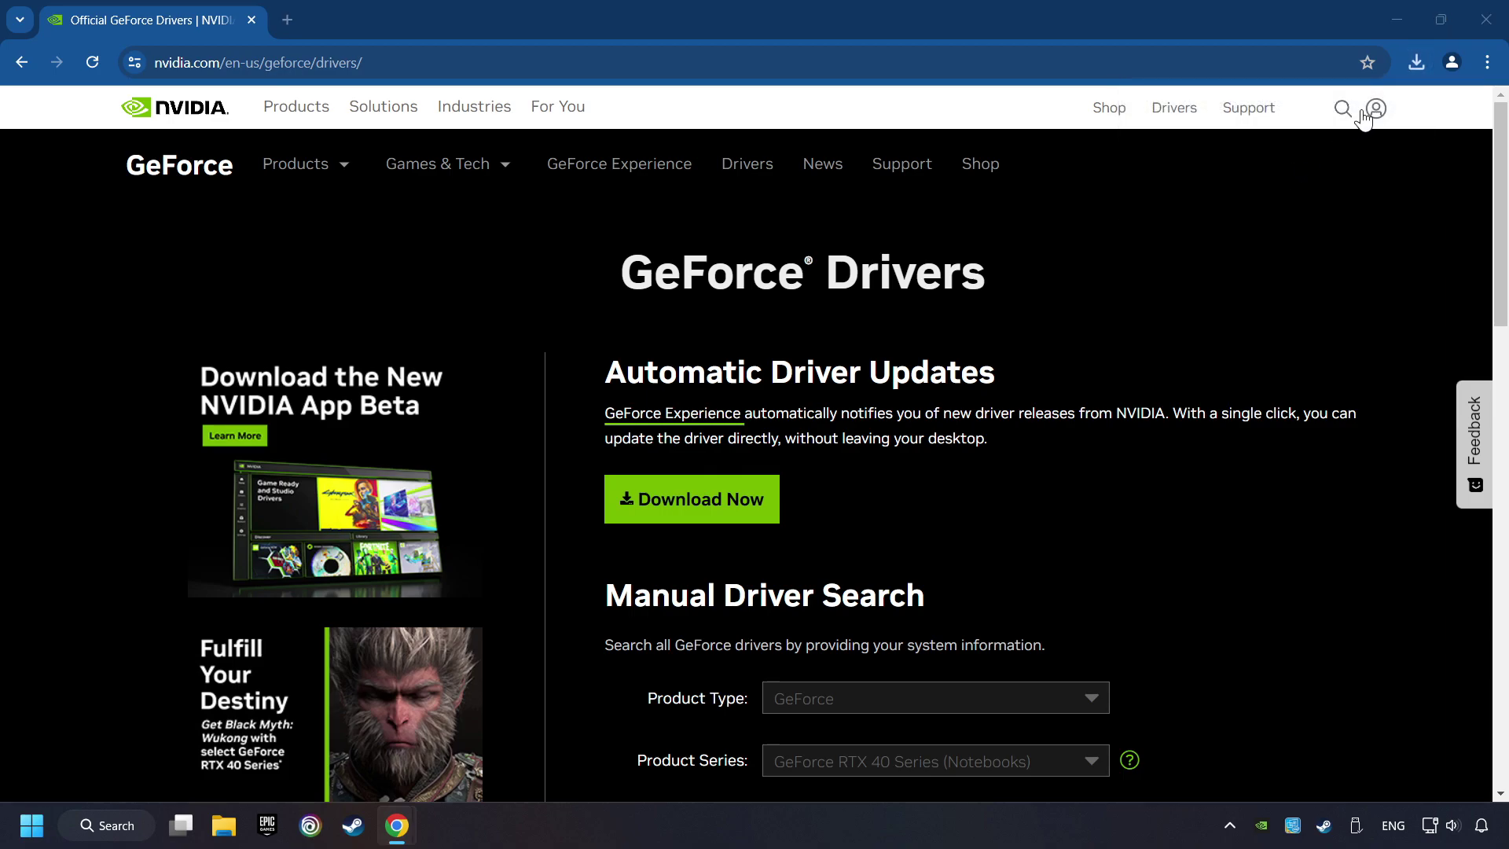
left_click(1483, 21)
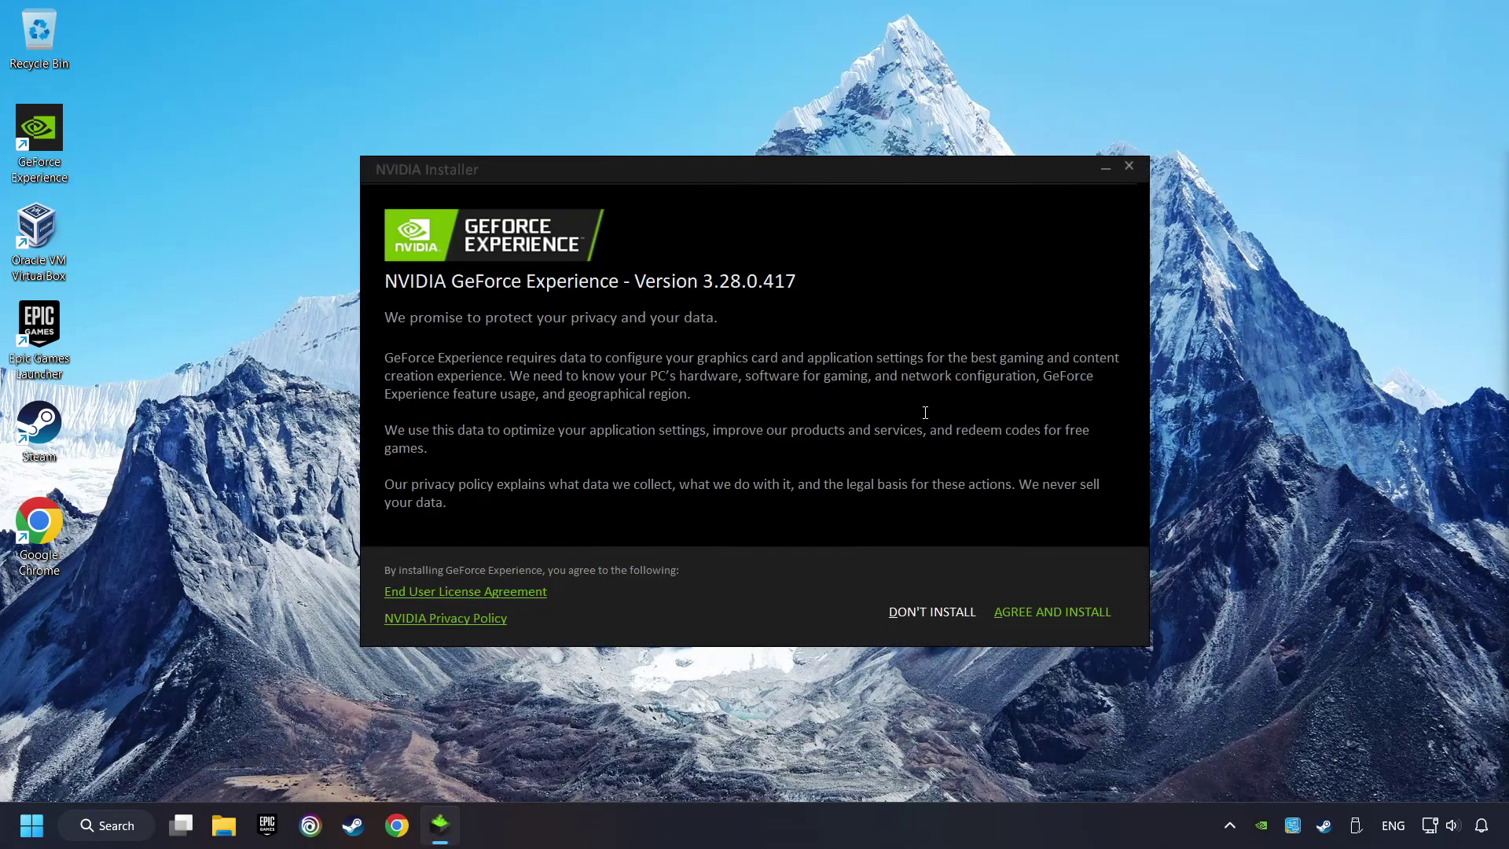
- Agree to the terms and install GeForce Experience 3.28.0.417
left_click(1073, 620)
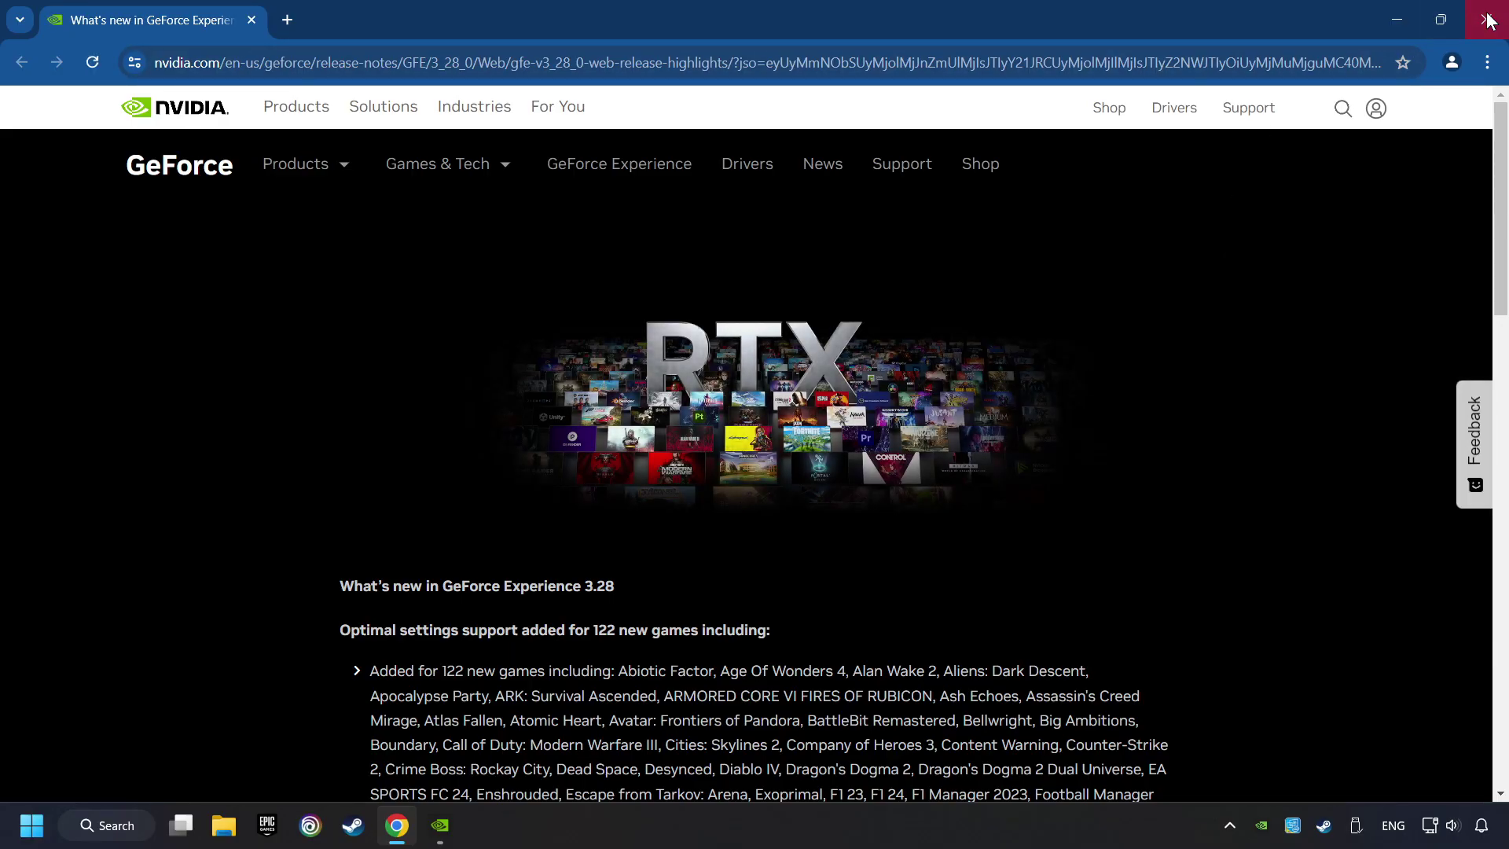
- Check GeForce Experience for driver updates, confirming Game Ready Driver 556.12 is current, then close it
left_click(1486, 18)
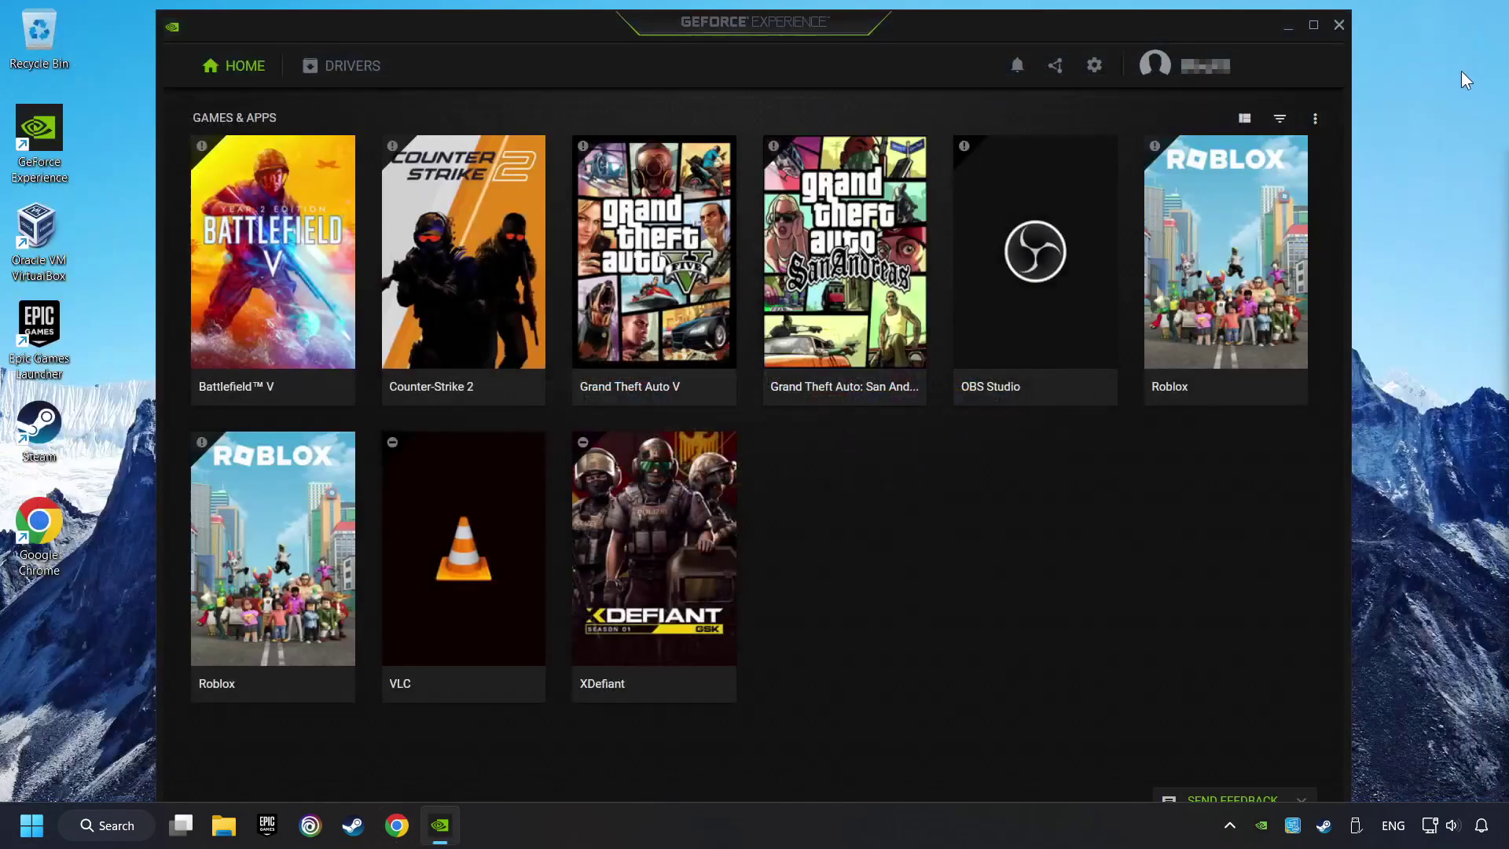
left_click(346, 77)
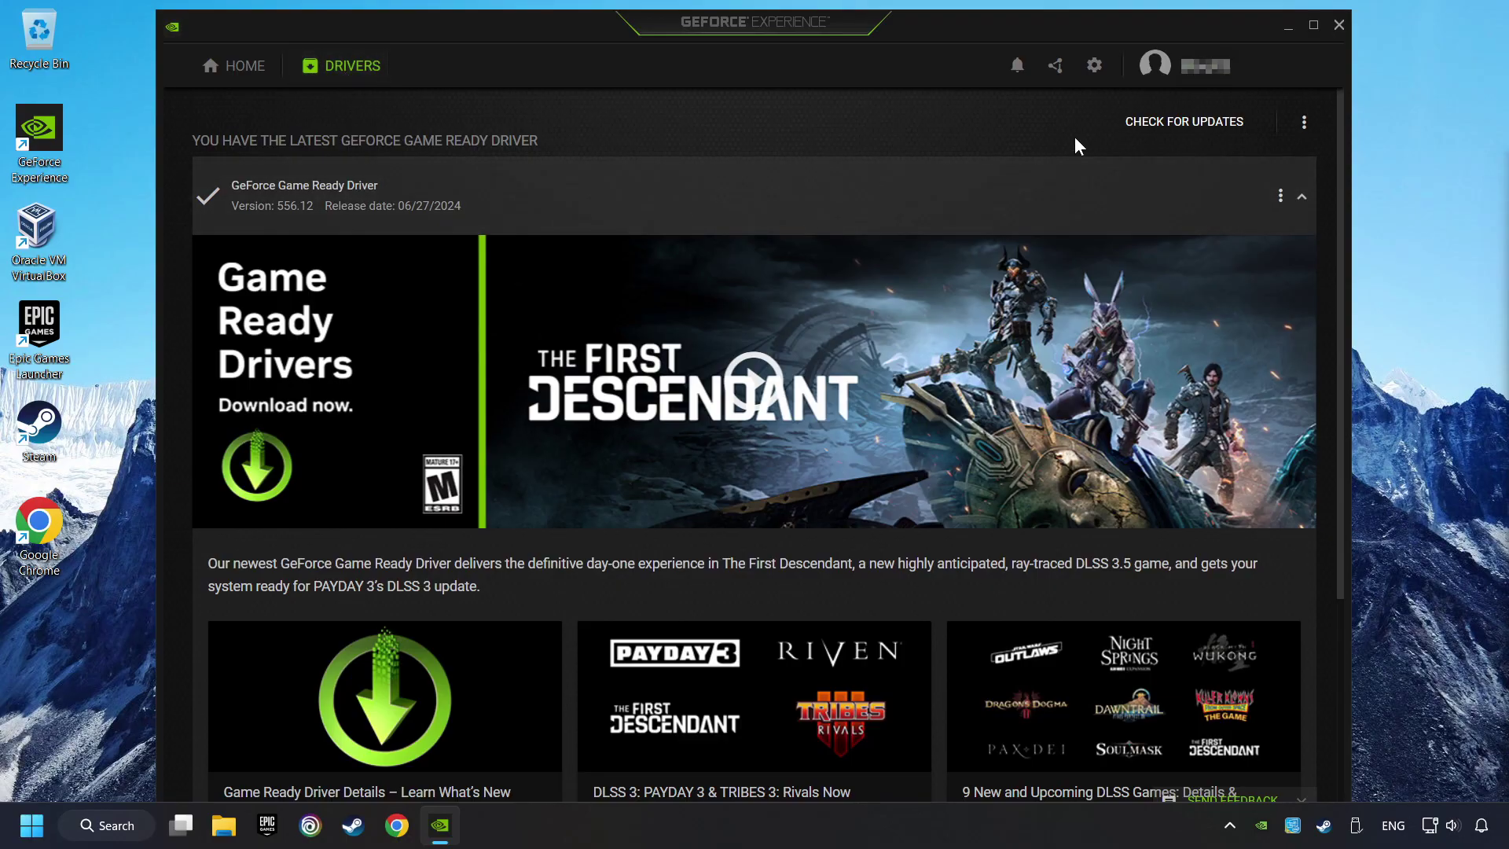
left_click(1175, 139)
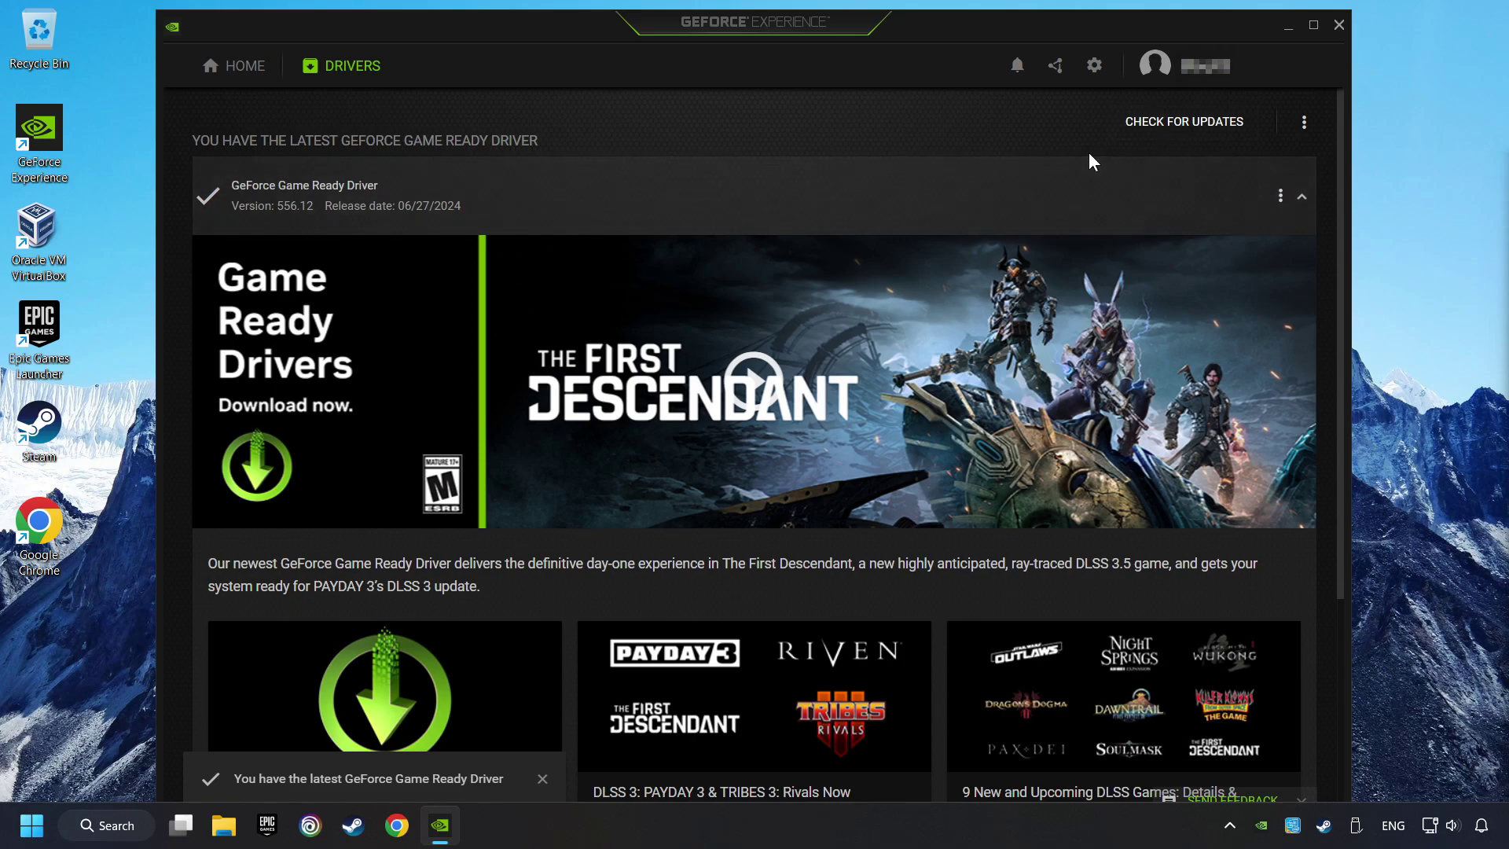
left_click(1340, 24)
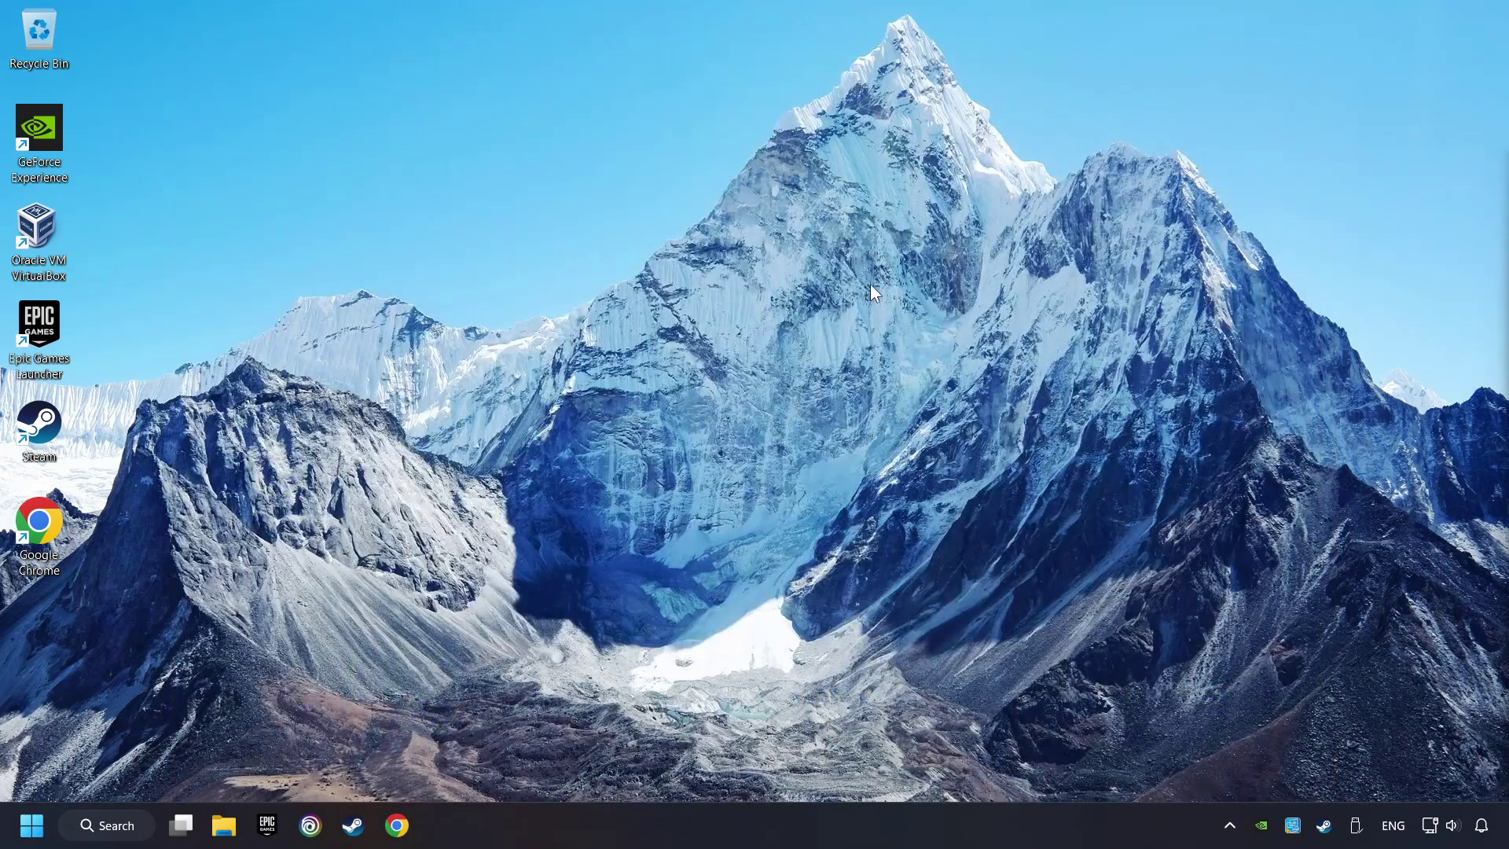
- Search Windows for 'graphics settings' from the taskbar search
left_click(142, 827)
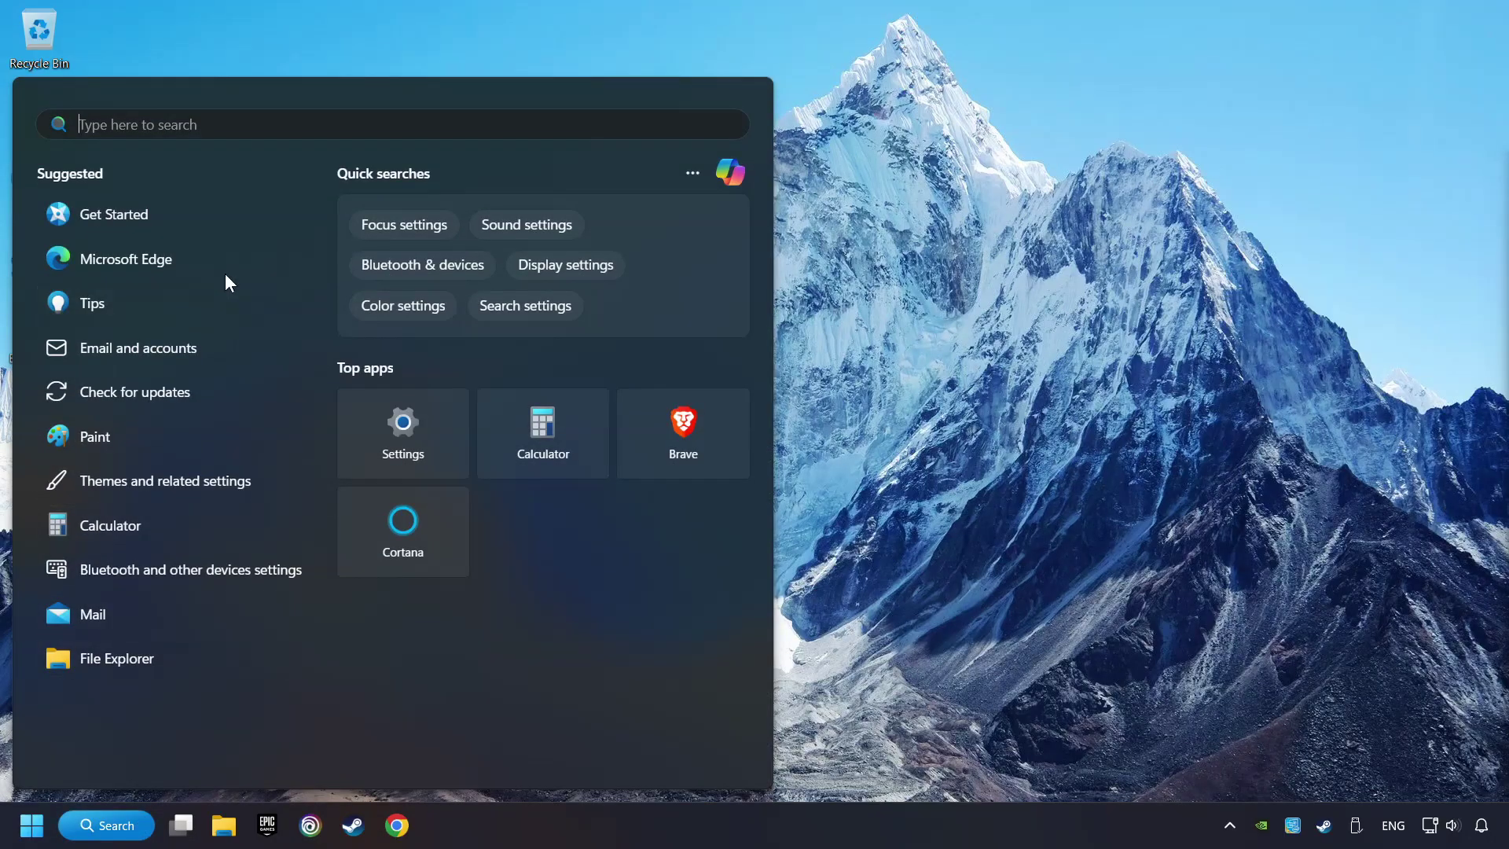
type("gr")
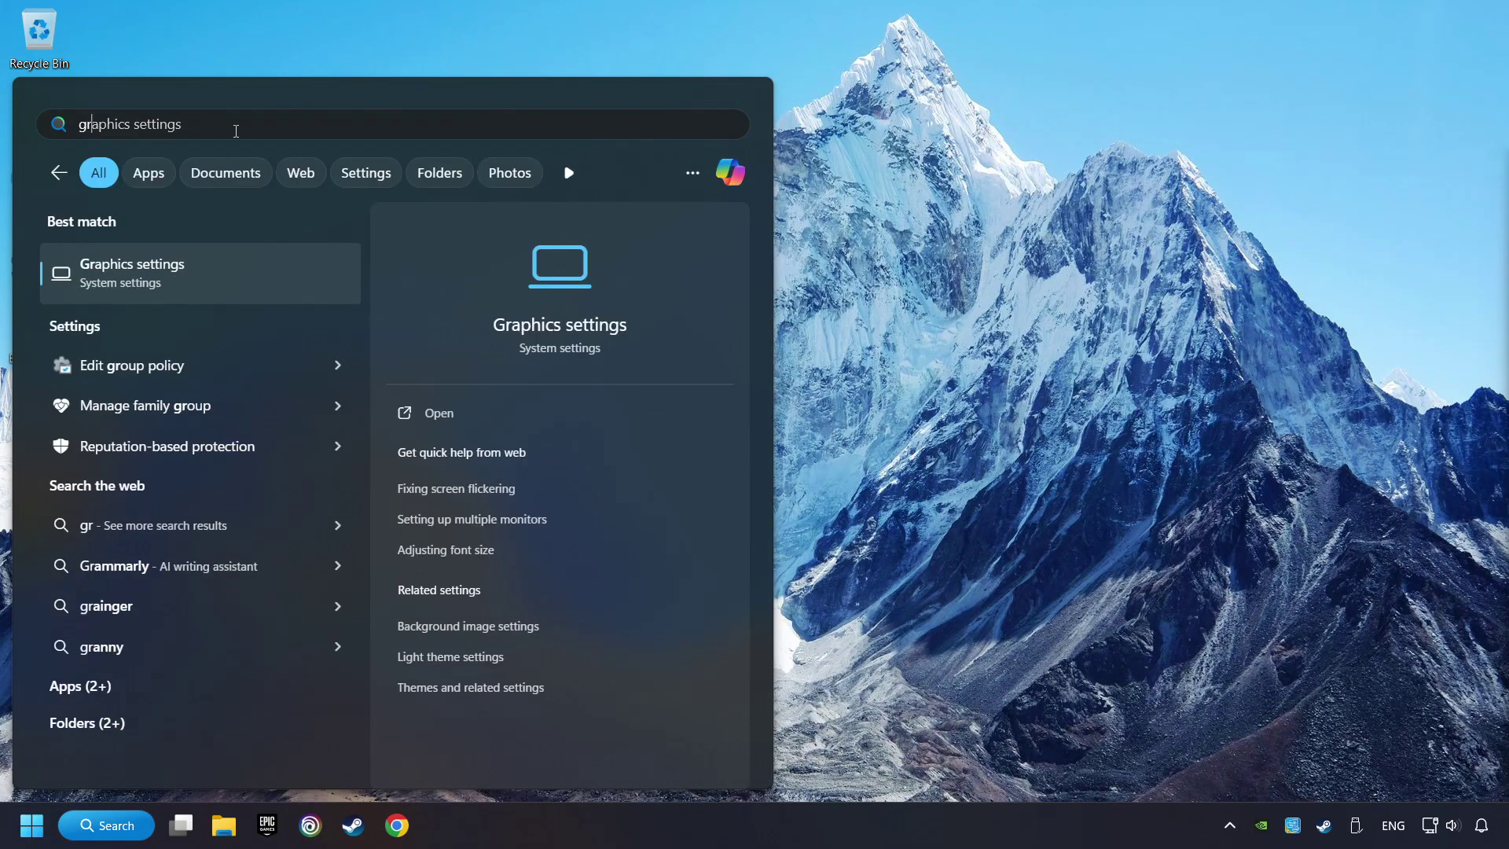
type("aphics settings")
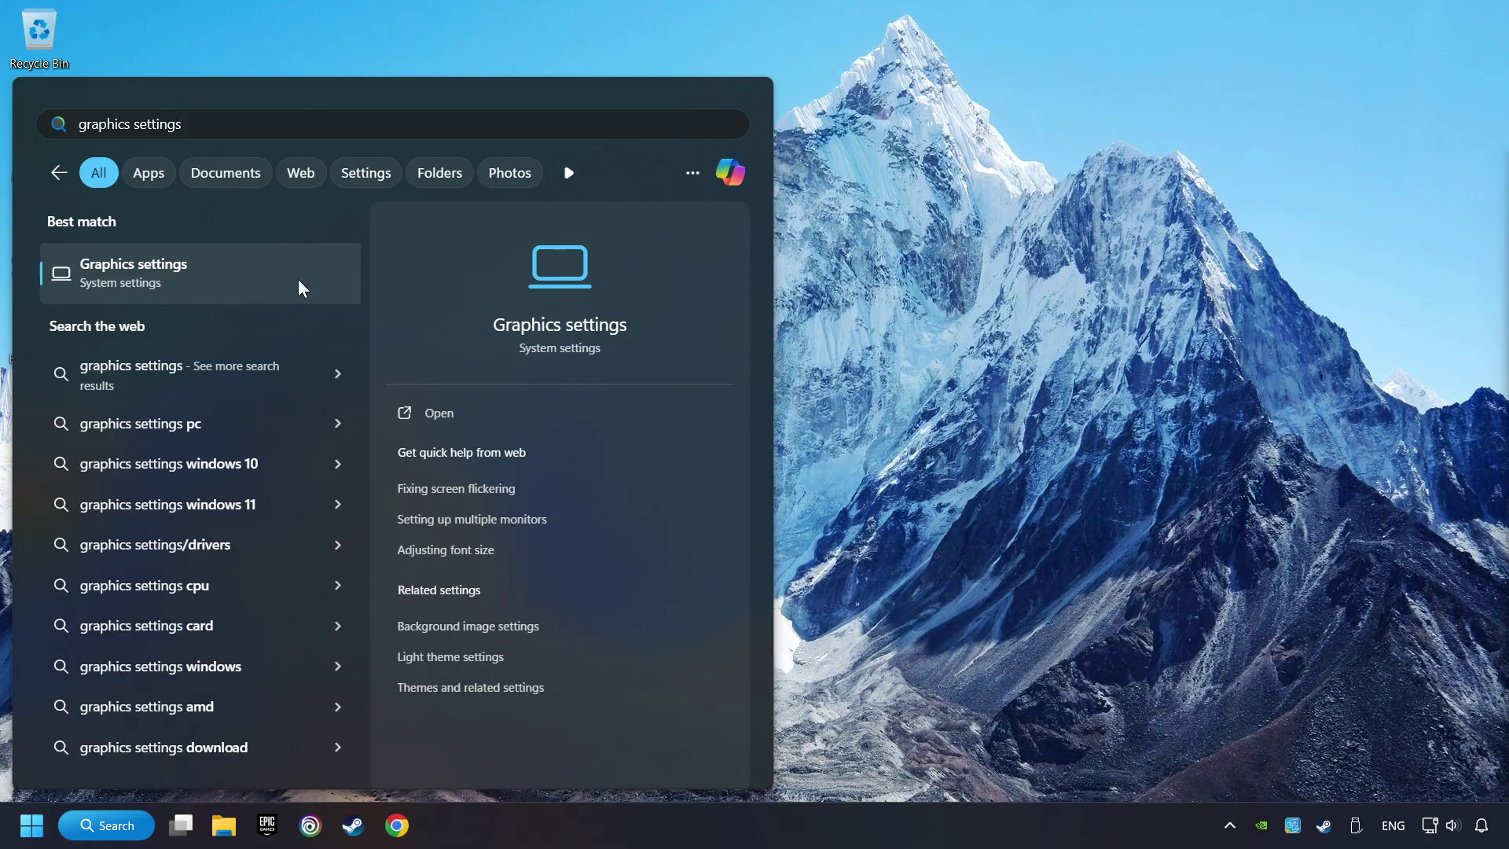
- Reach the Graphics settings page and dismiss the add-program file picker
left_click(299, 279)
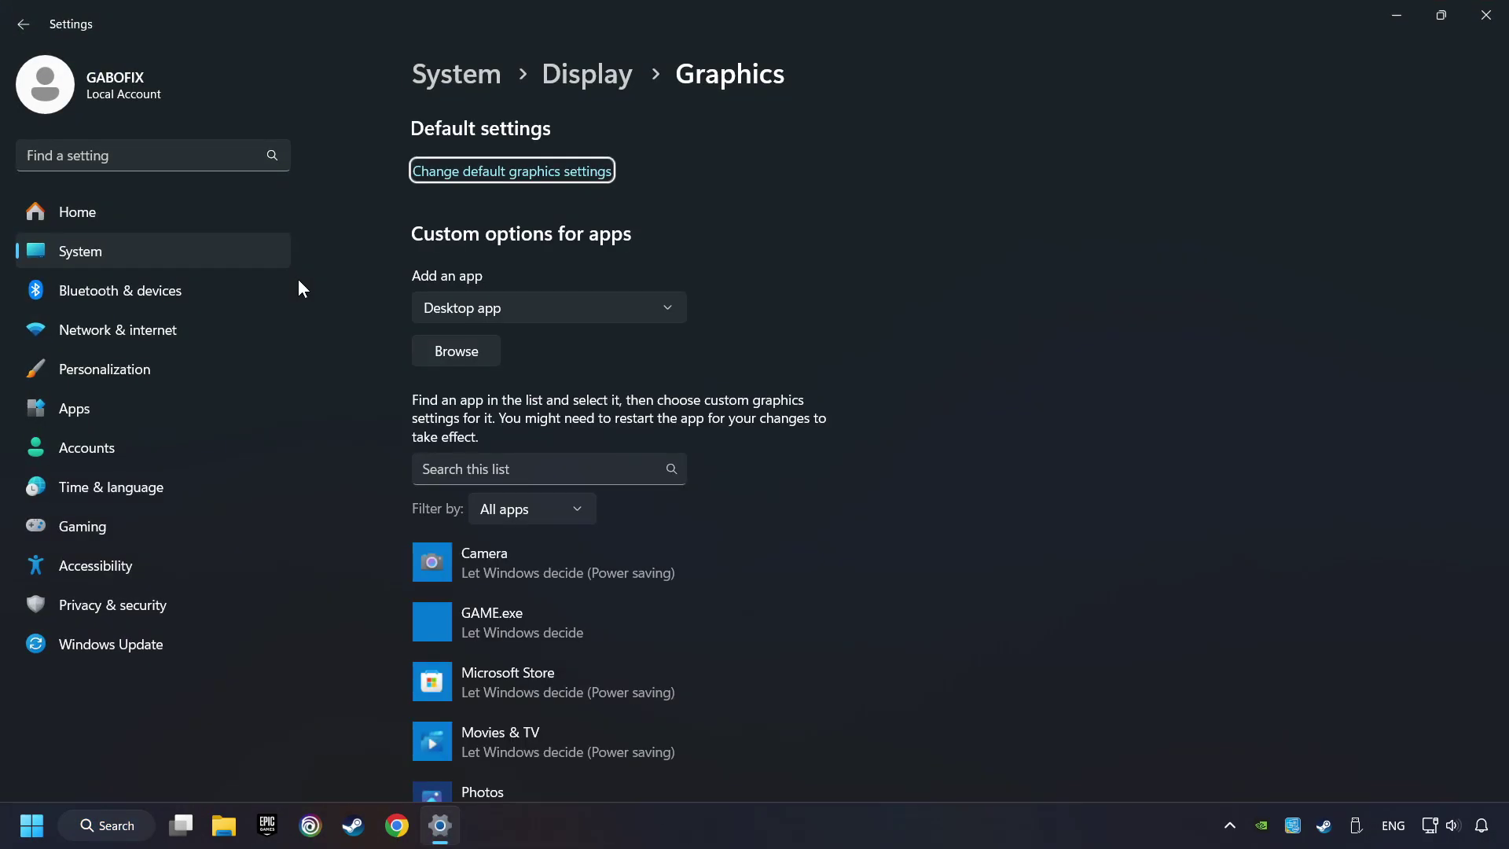
scroll(364, 308, "down", 3)
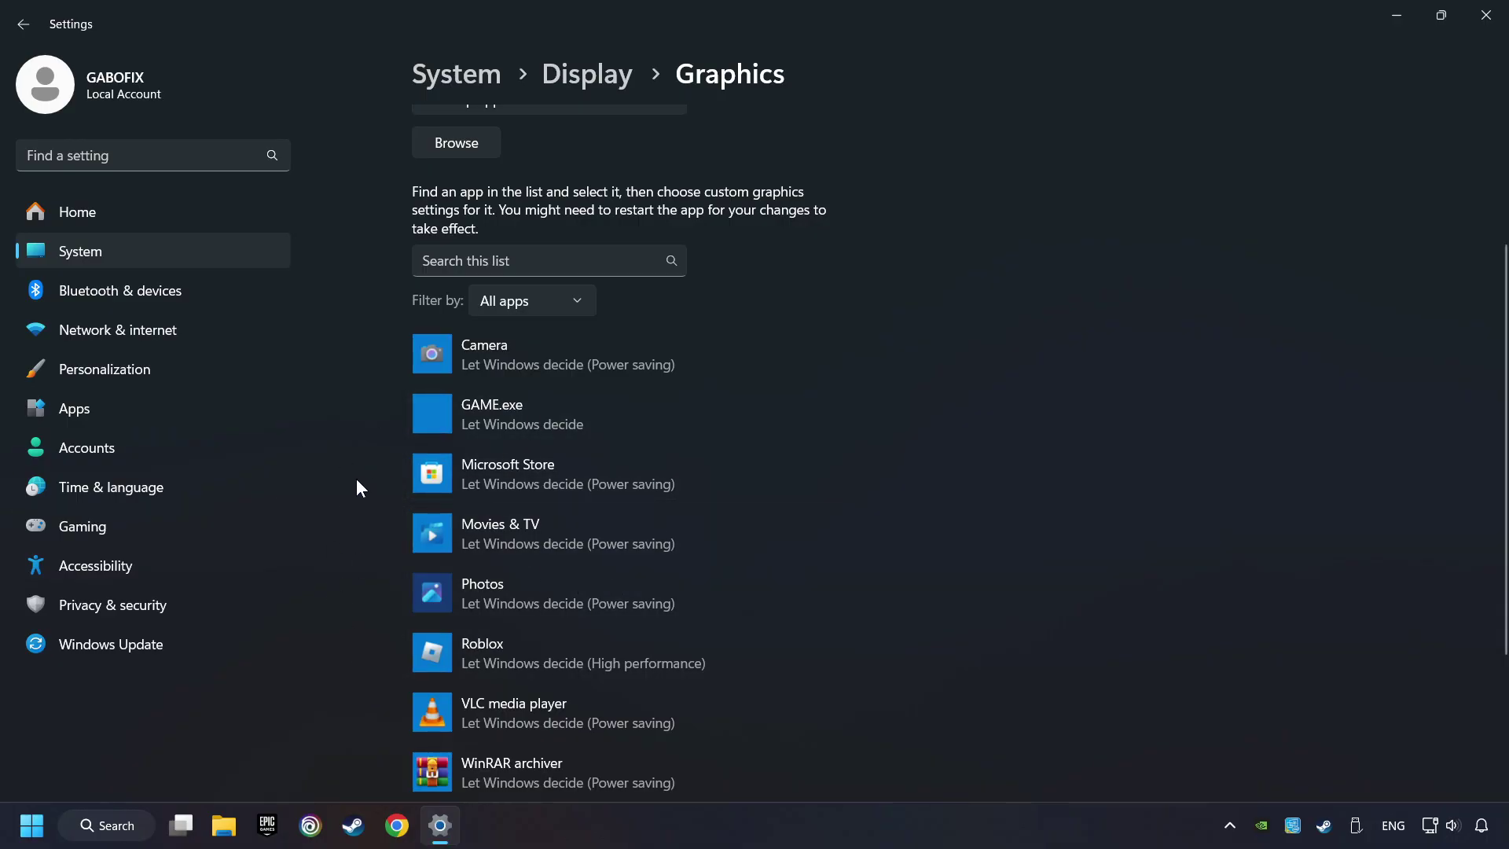
scroll(358, 474, "up", 2)
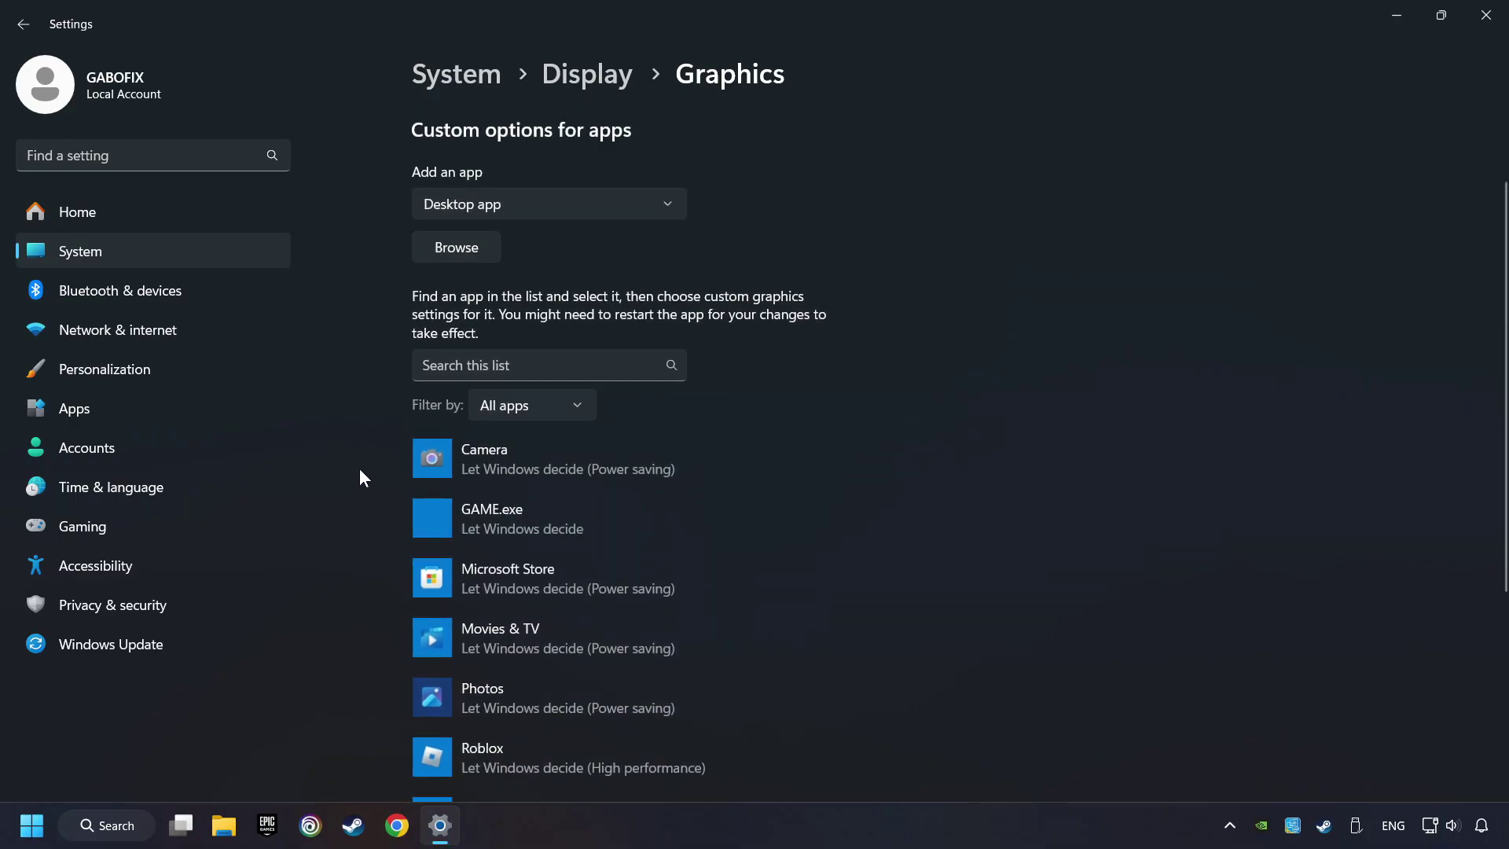
left_click(472, 252)
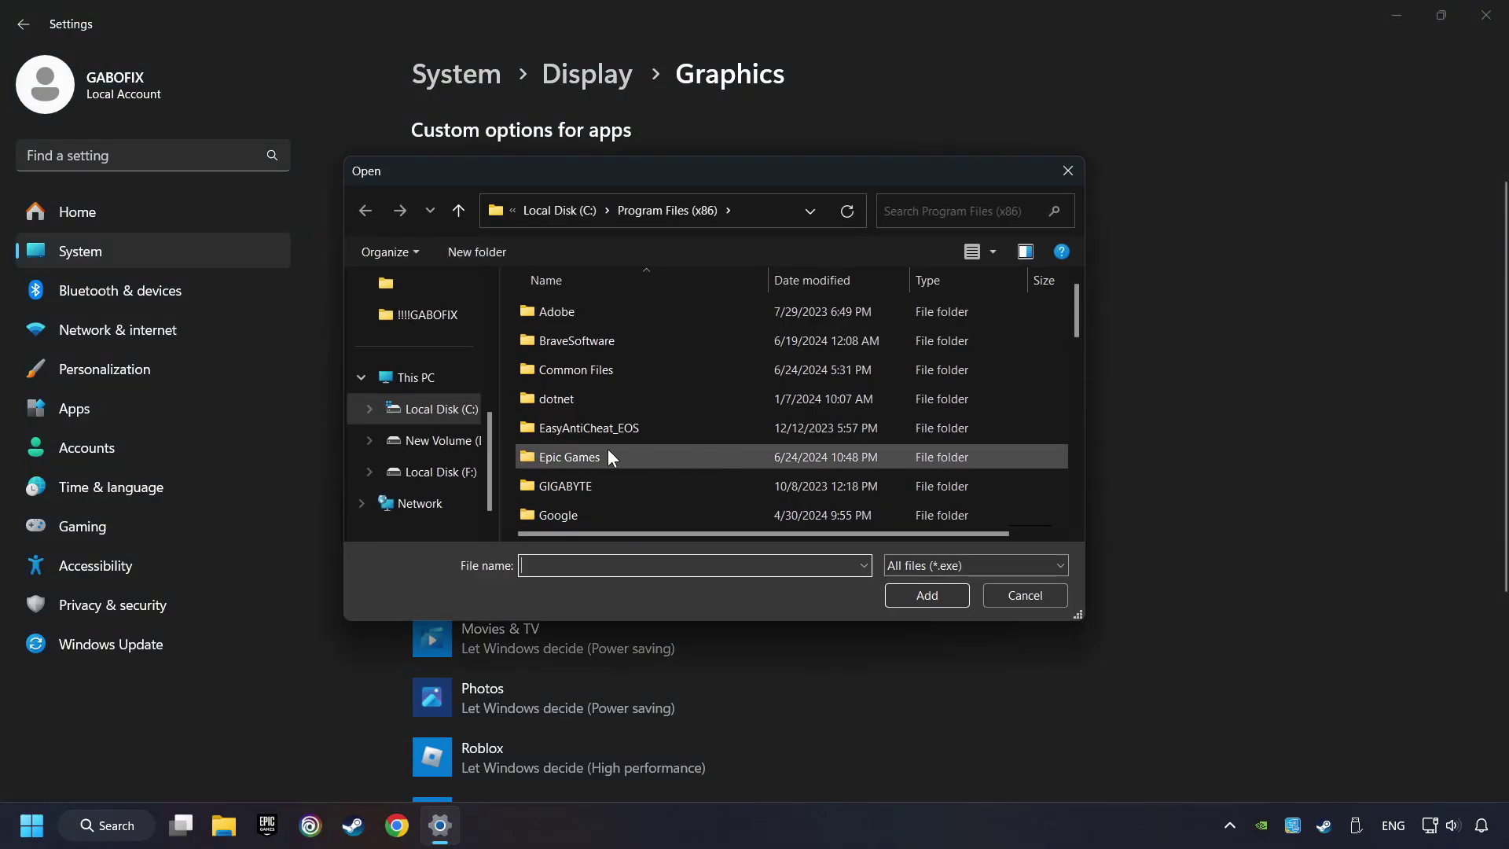
left_click(1072, 173)
scroll(519, 531, "down", 2)
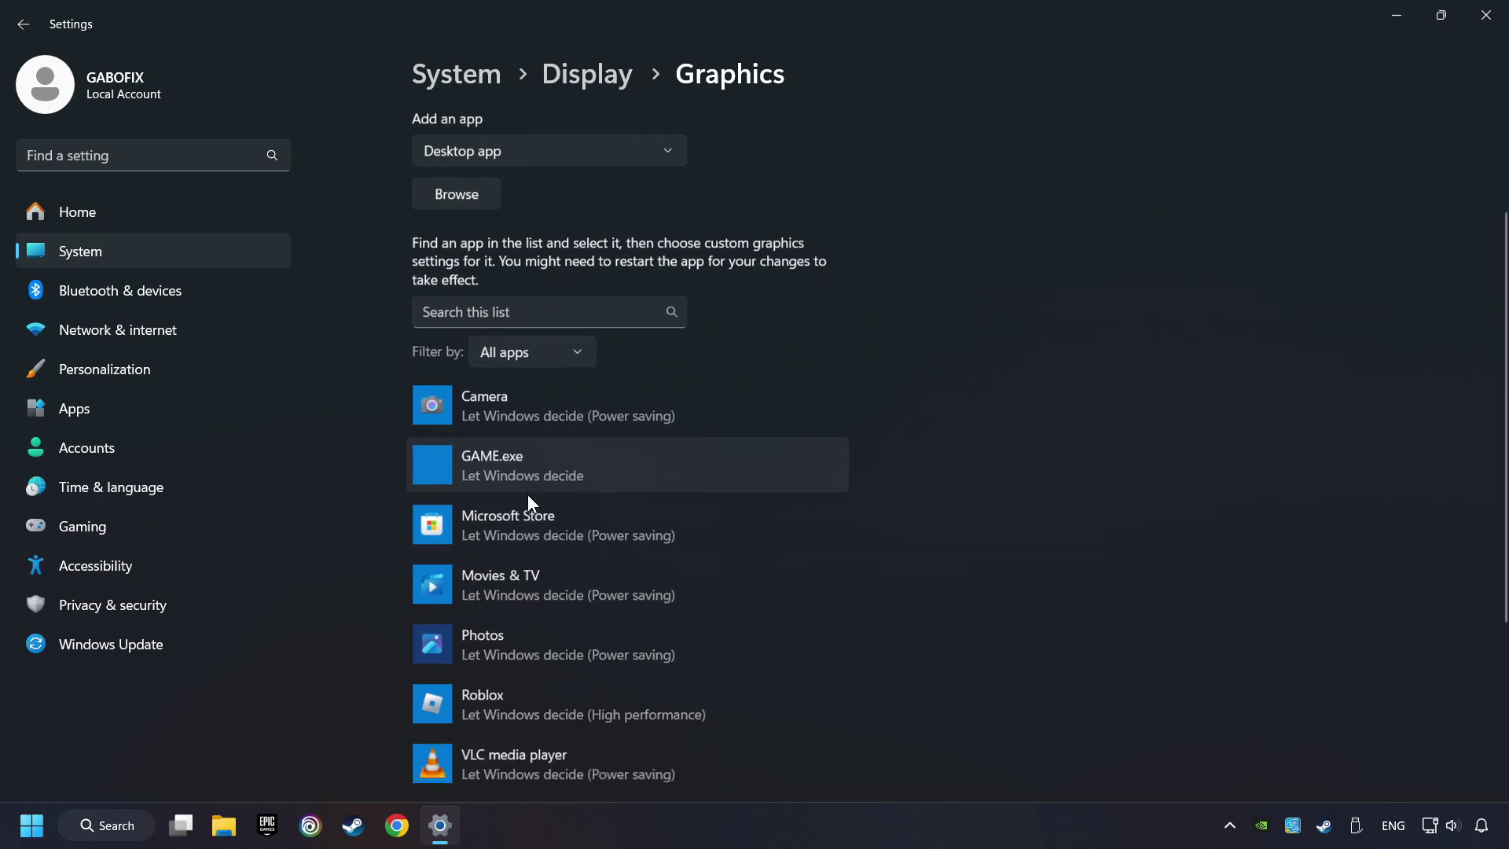
- Set GAME.exe's graphics preference to High performance (GTX 1050 Ti) and save
left_click(539, 408)
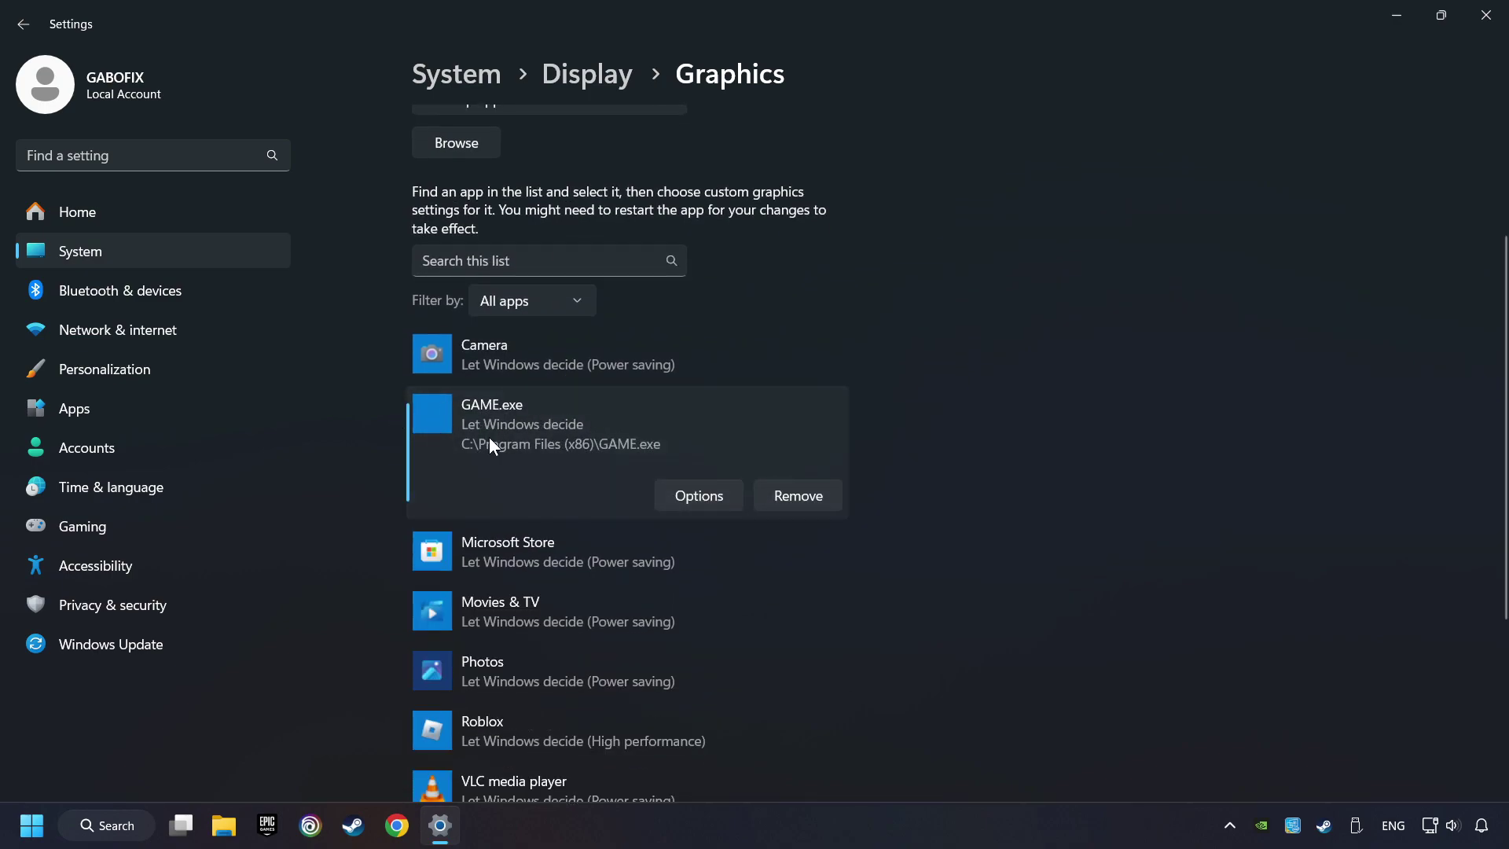
left_click(710, 497)
left_click(588, 401)
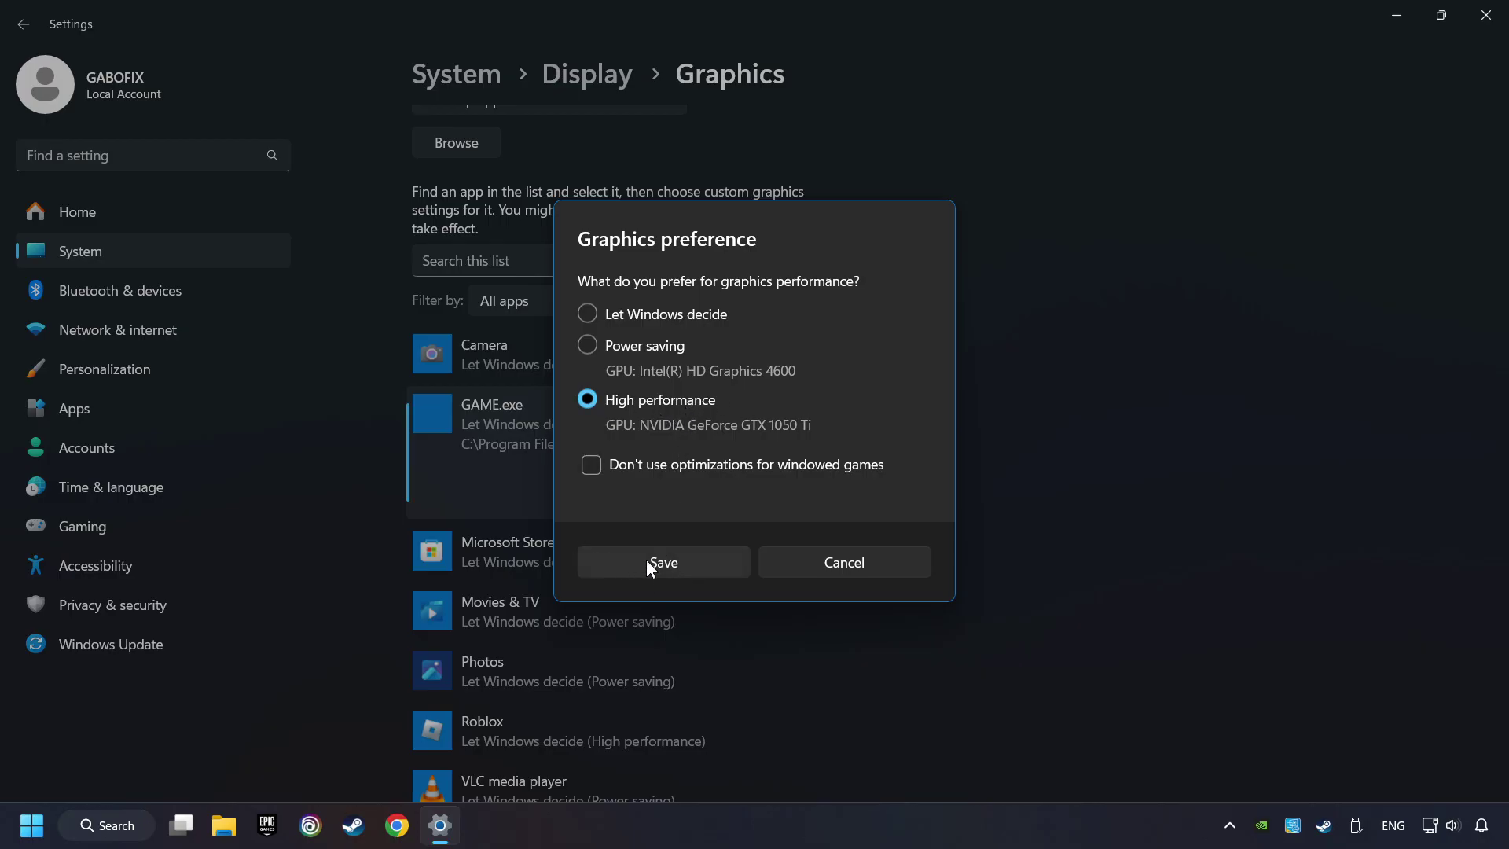
left_click(689, 556)
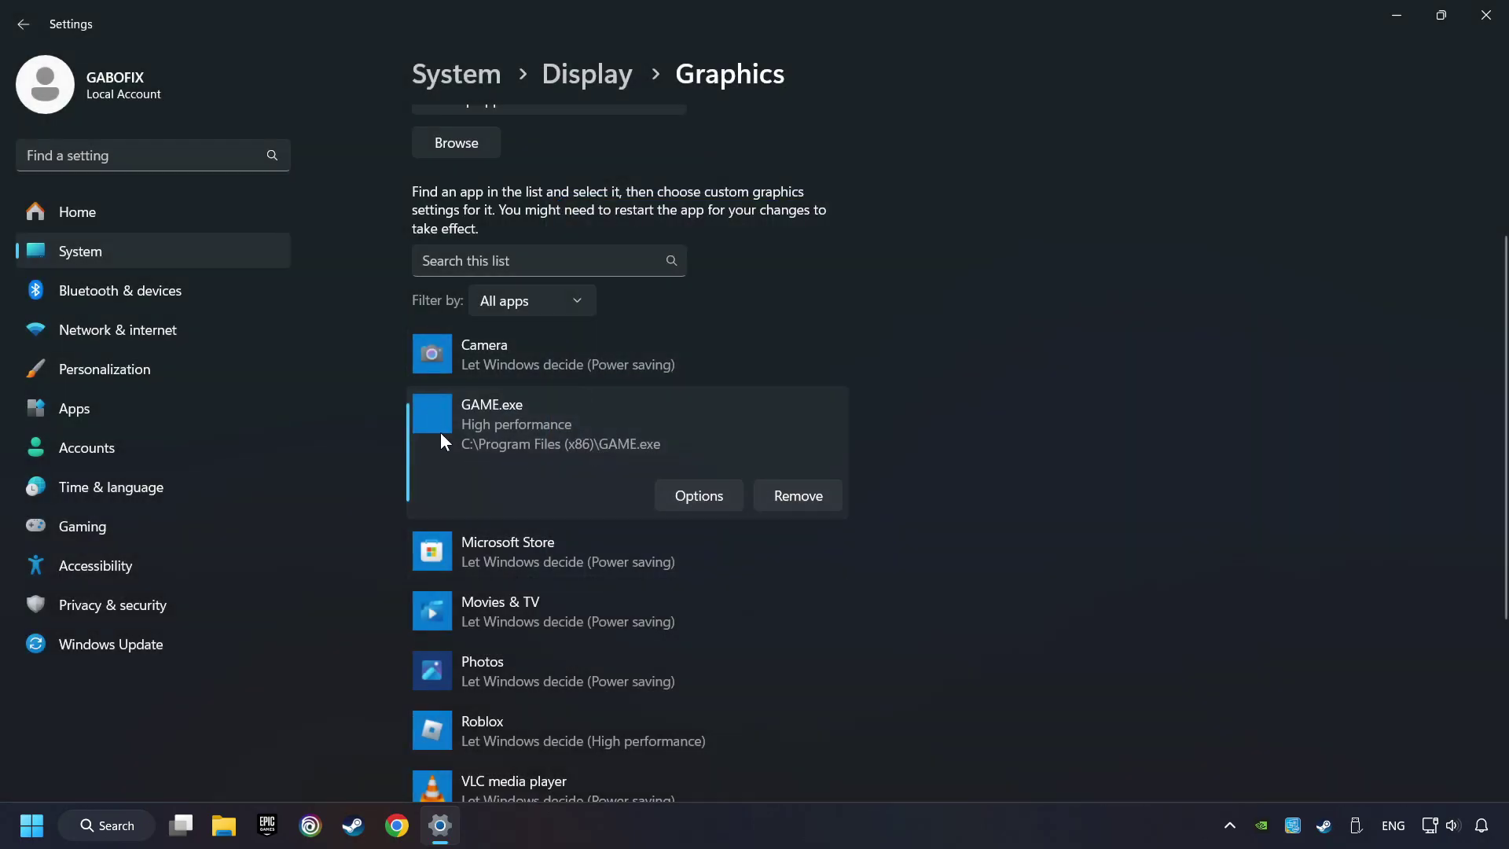
- Close Settings and bring up GAME's Properties from the Steam Library
left_click(1490, 15)
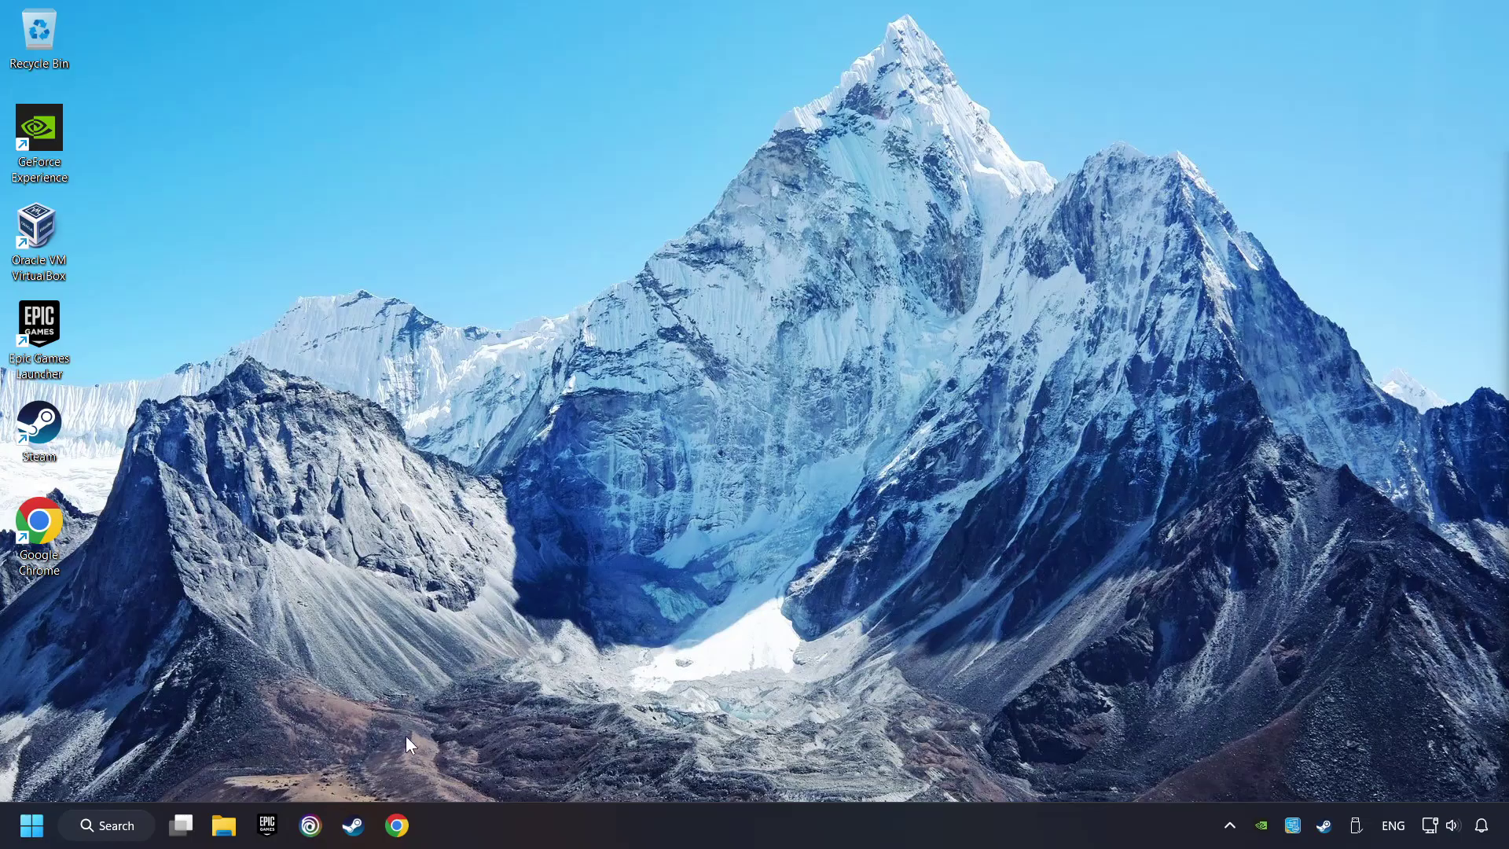
left_click(354, 825)
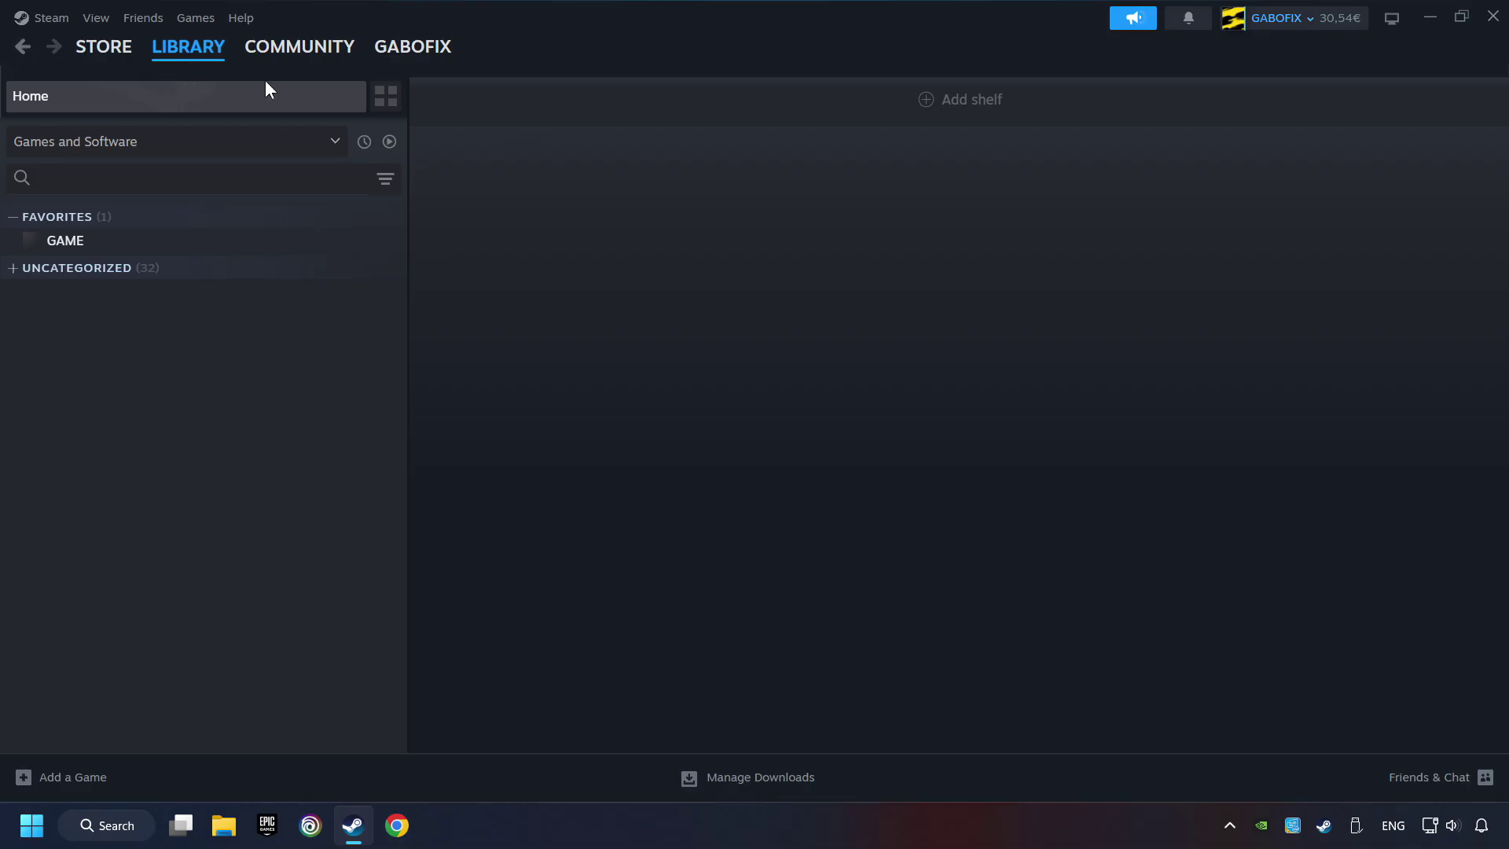
right_click(331, 248)
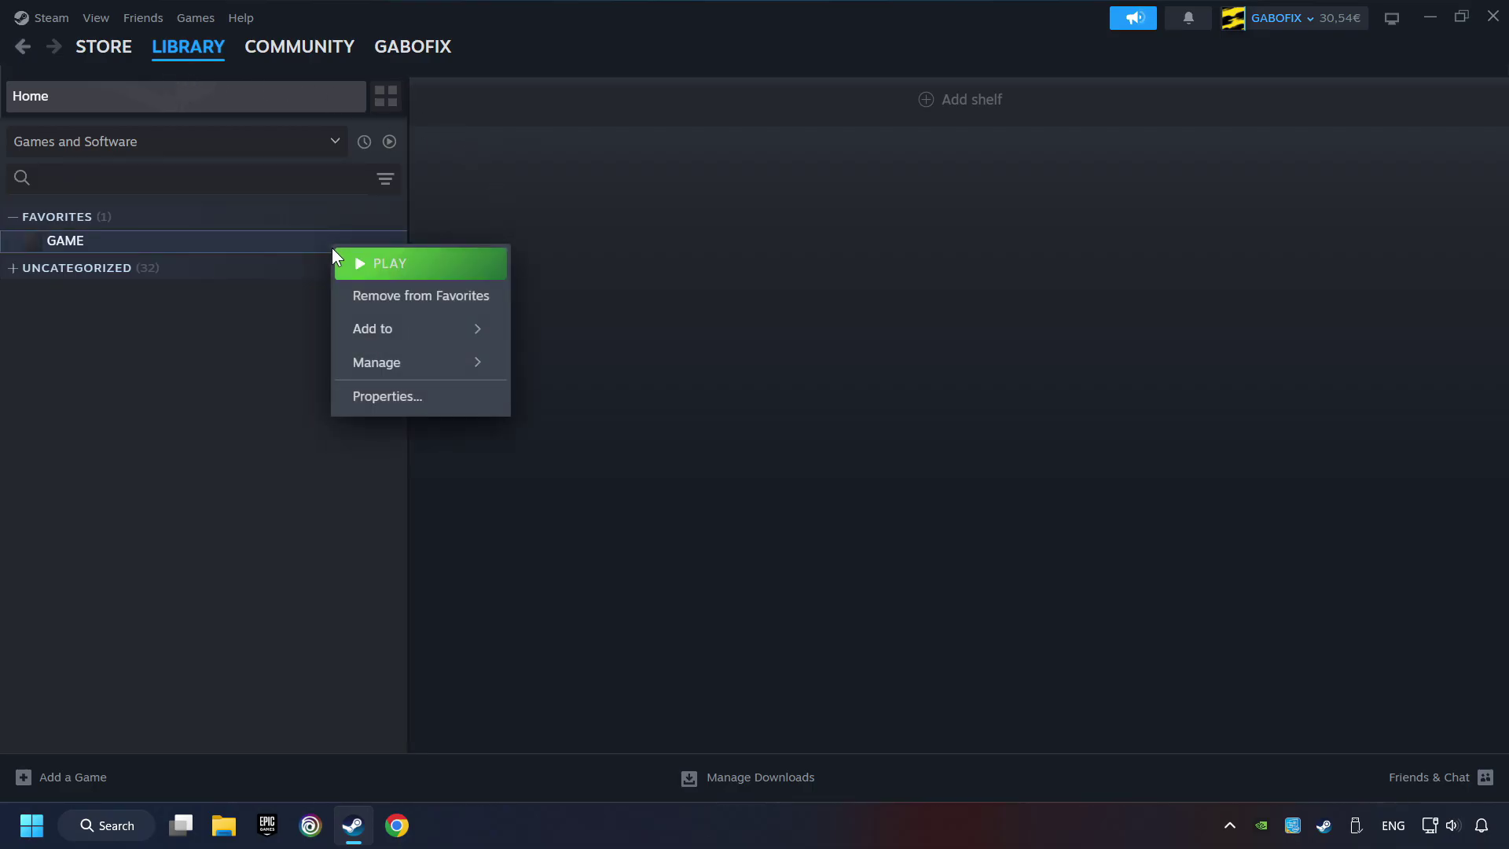
left_click(460, 404)
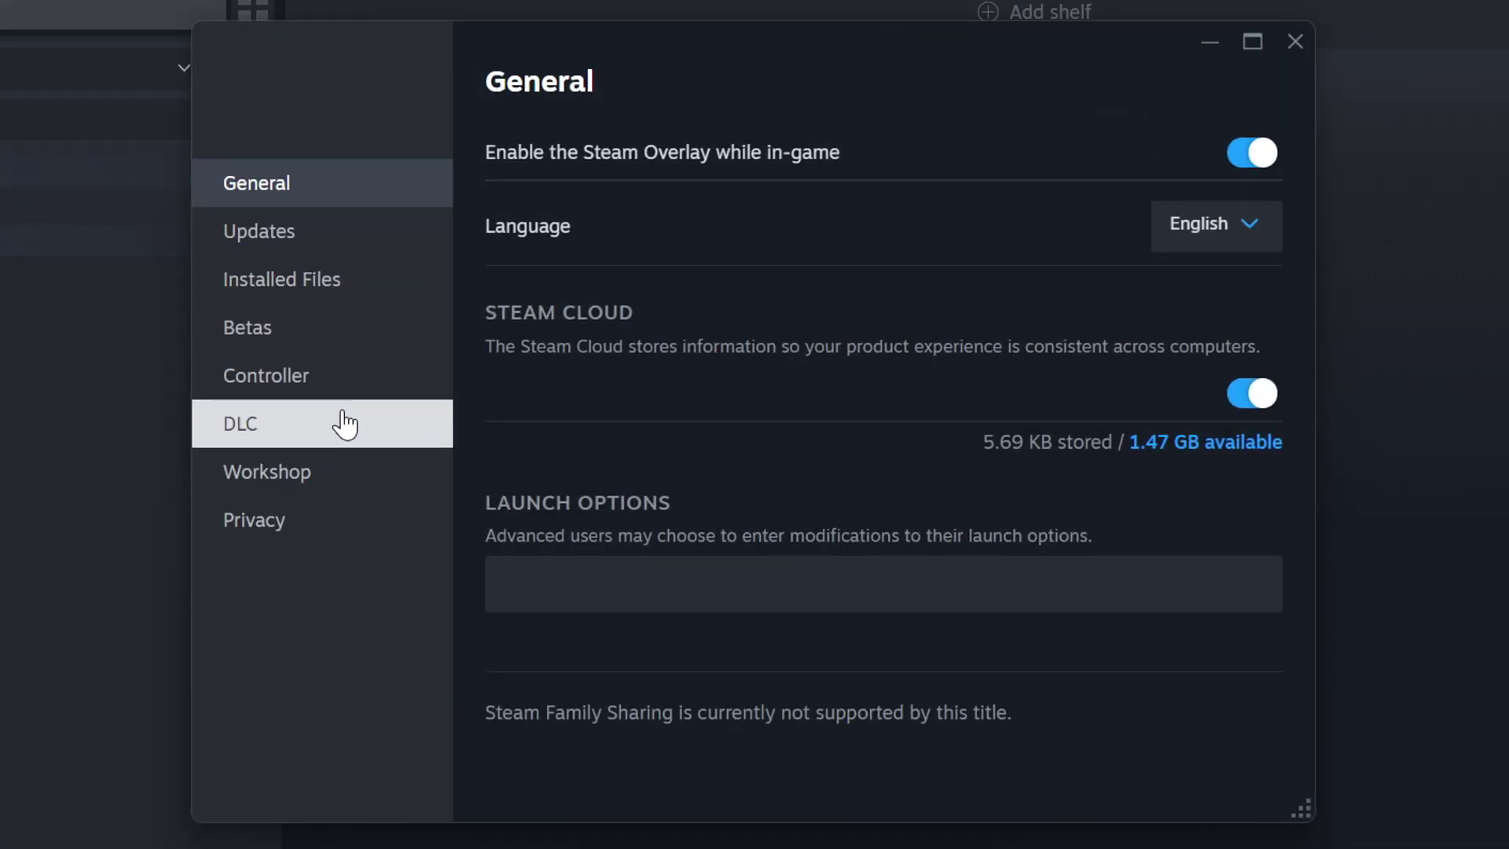
- Verify GAME's file integrity from Installed Files, then browse to its install folder
left_click(351, 294)
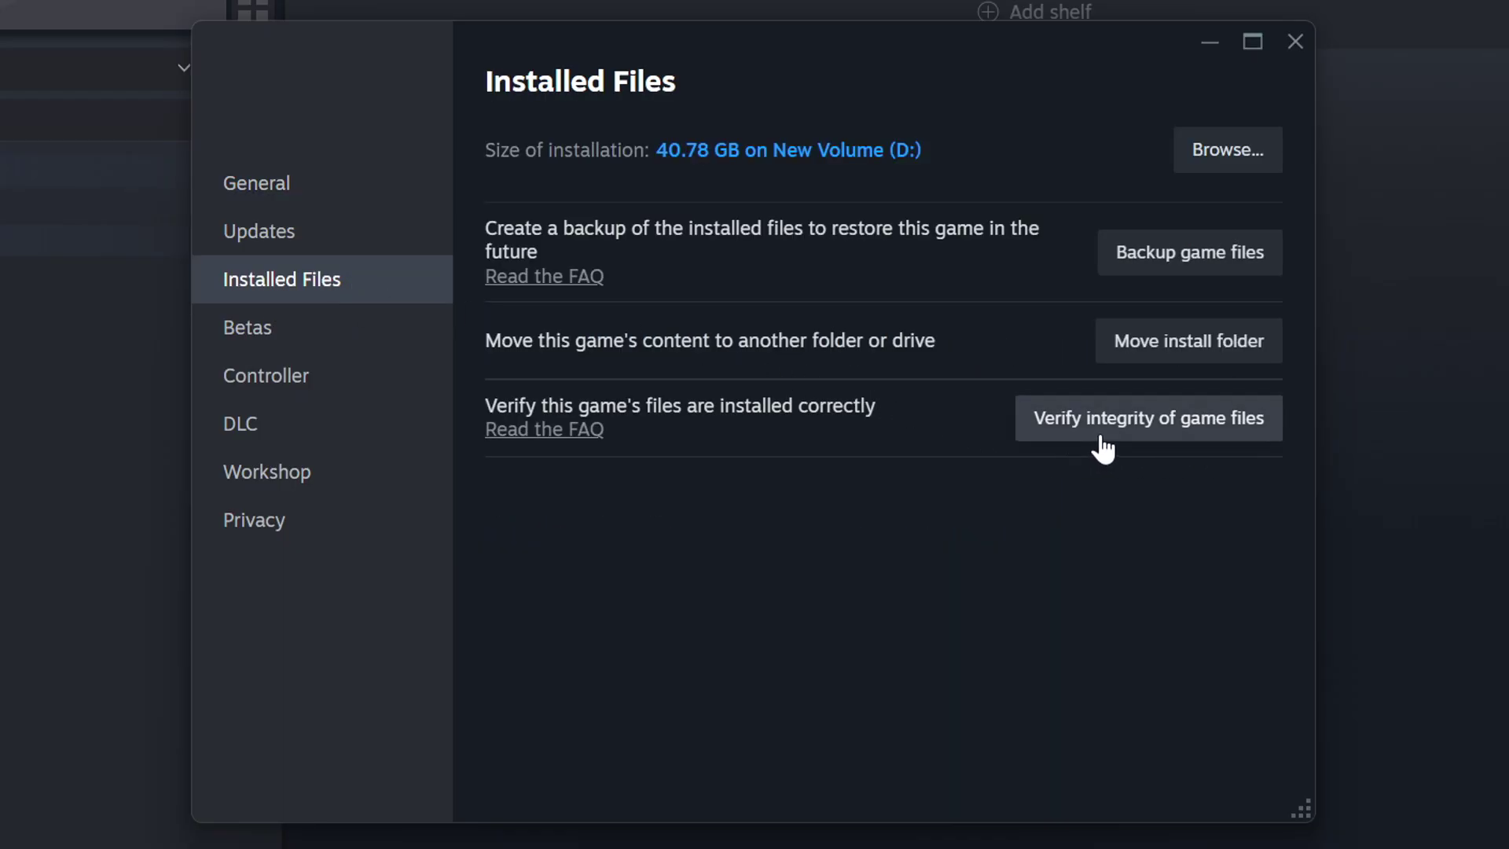
left_click(1172, 433)
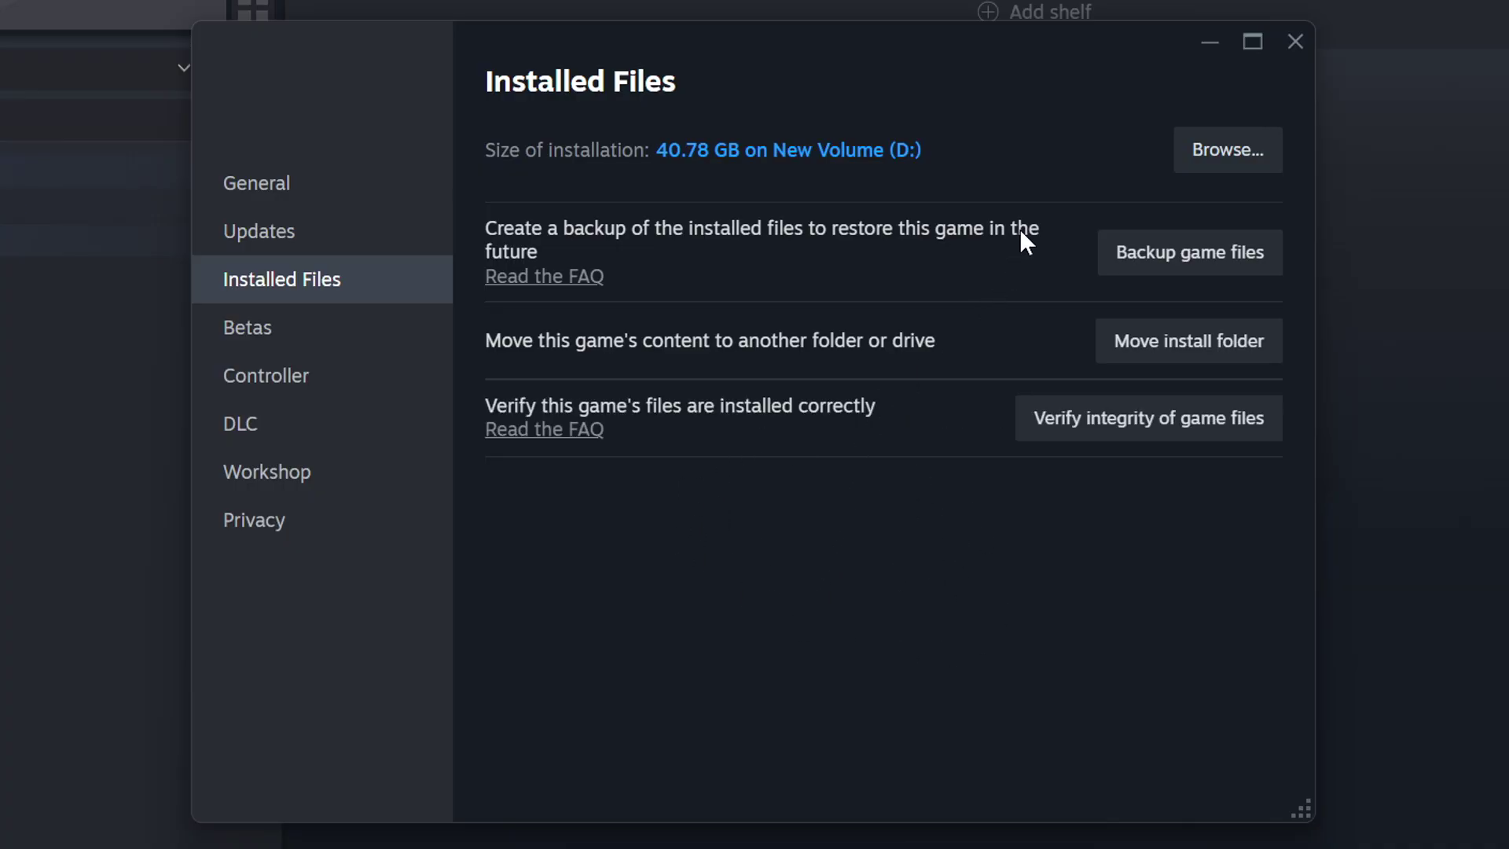
left_click(1228, 149)
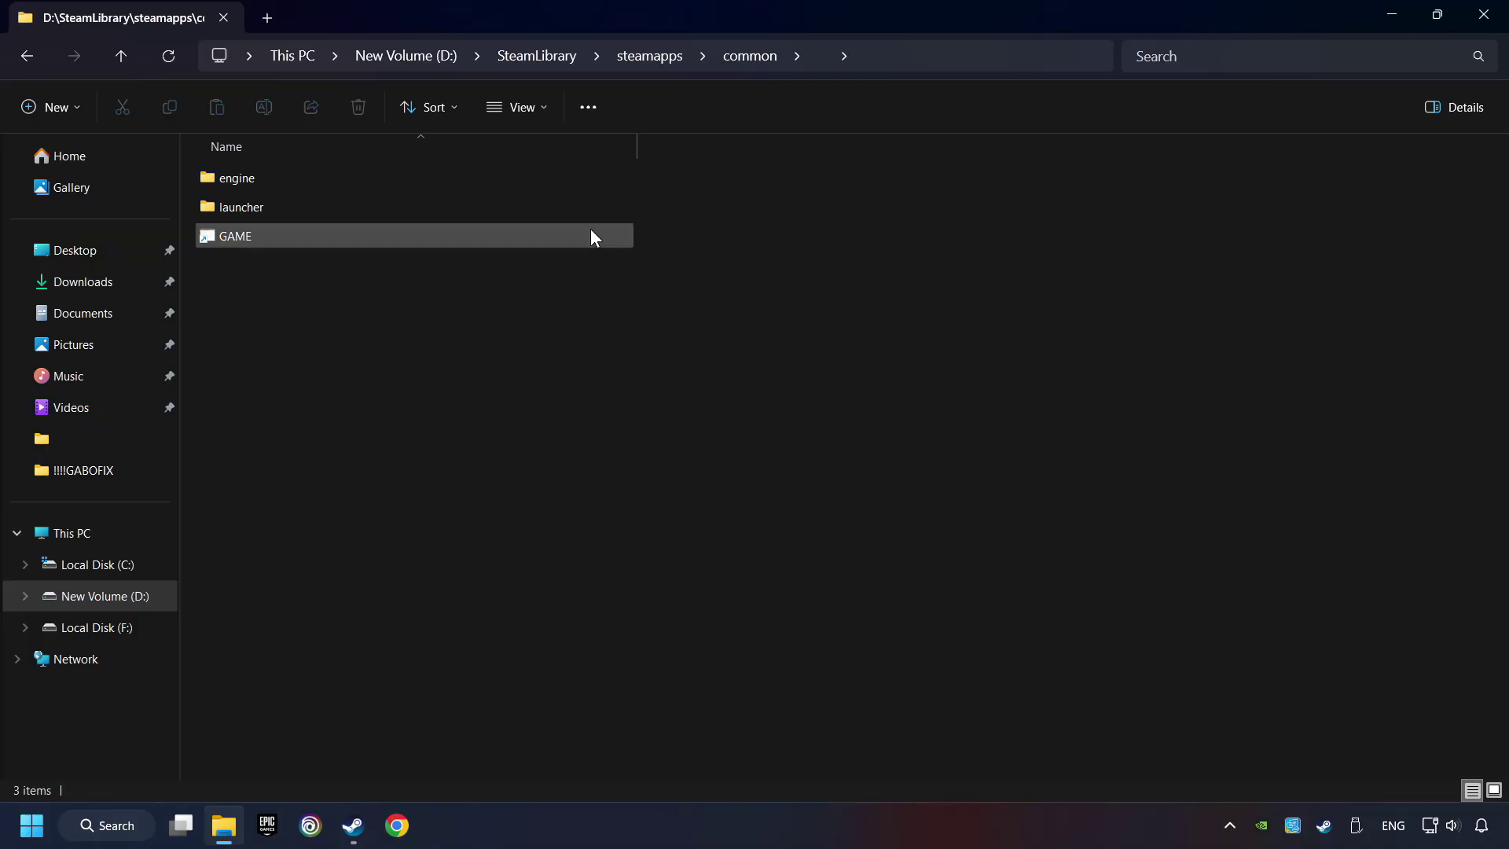
- Bring up the Properties dialog of the GAME file in the install folder
left_click(539, 236)
right_click(480, 233)
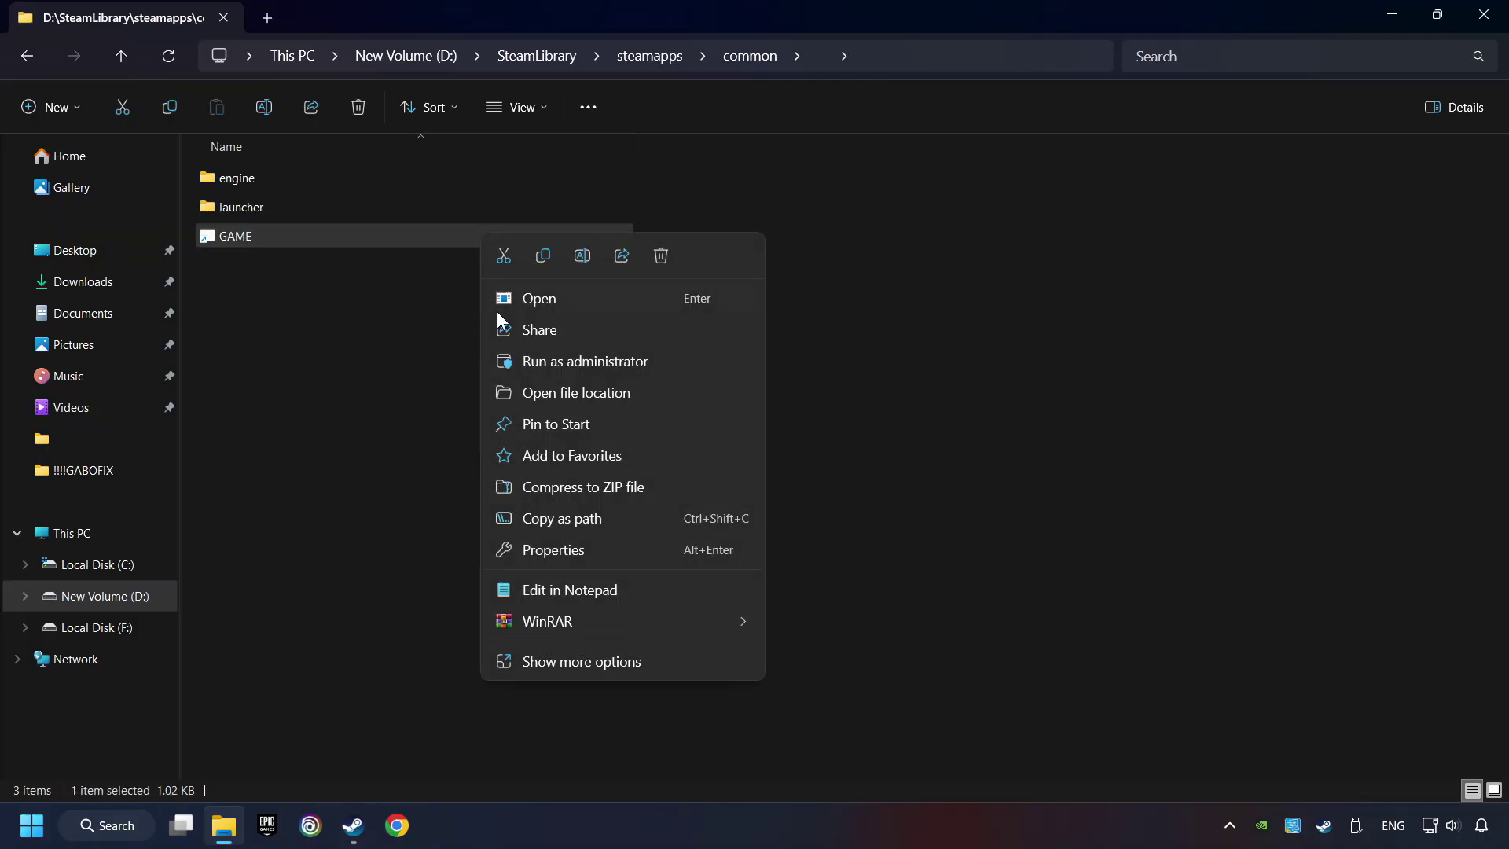
left_click(509, 551)
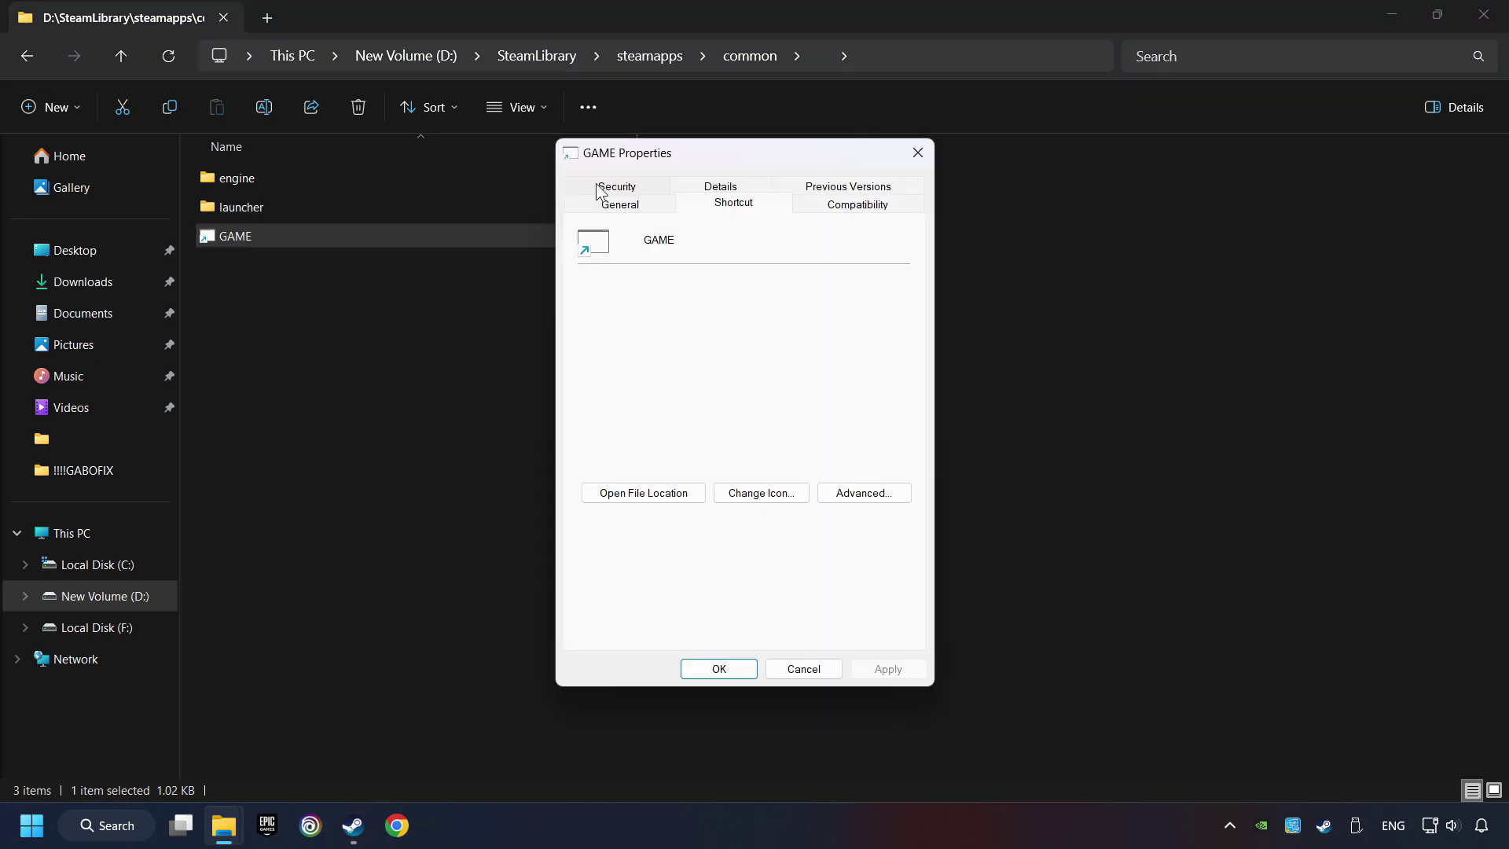
- Set GAME to Windows 8 compatibility mode, run as administrator, fullscreen optimizations disabled, and apply
left_click(891, 206)
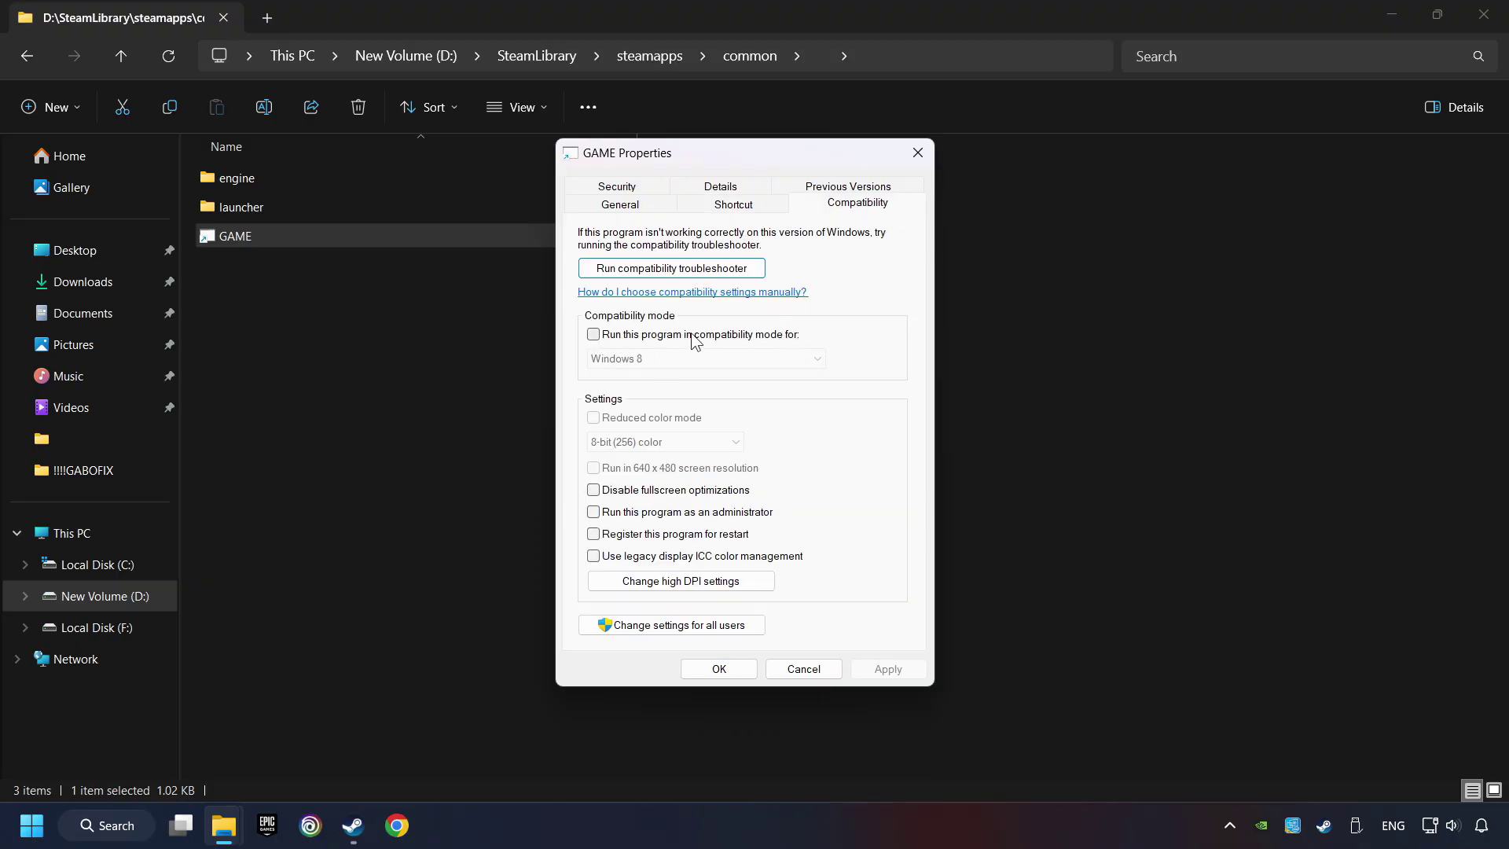
left_click(715, 341)
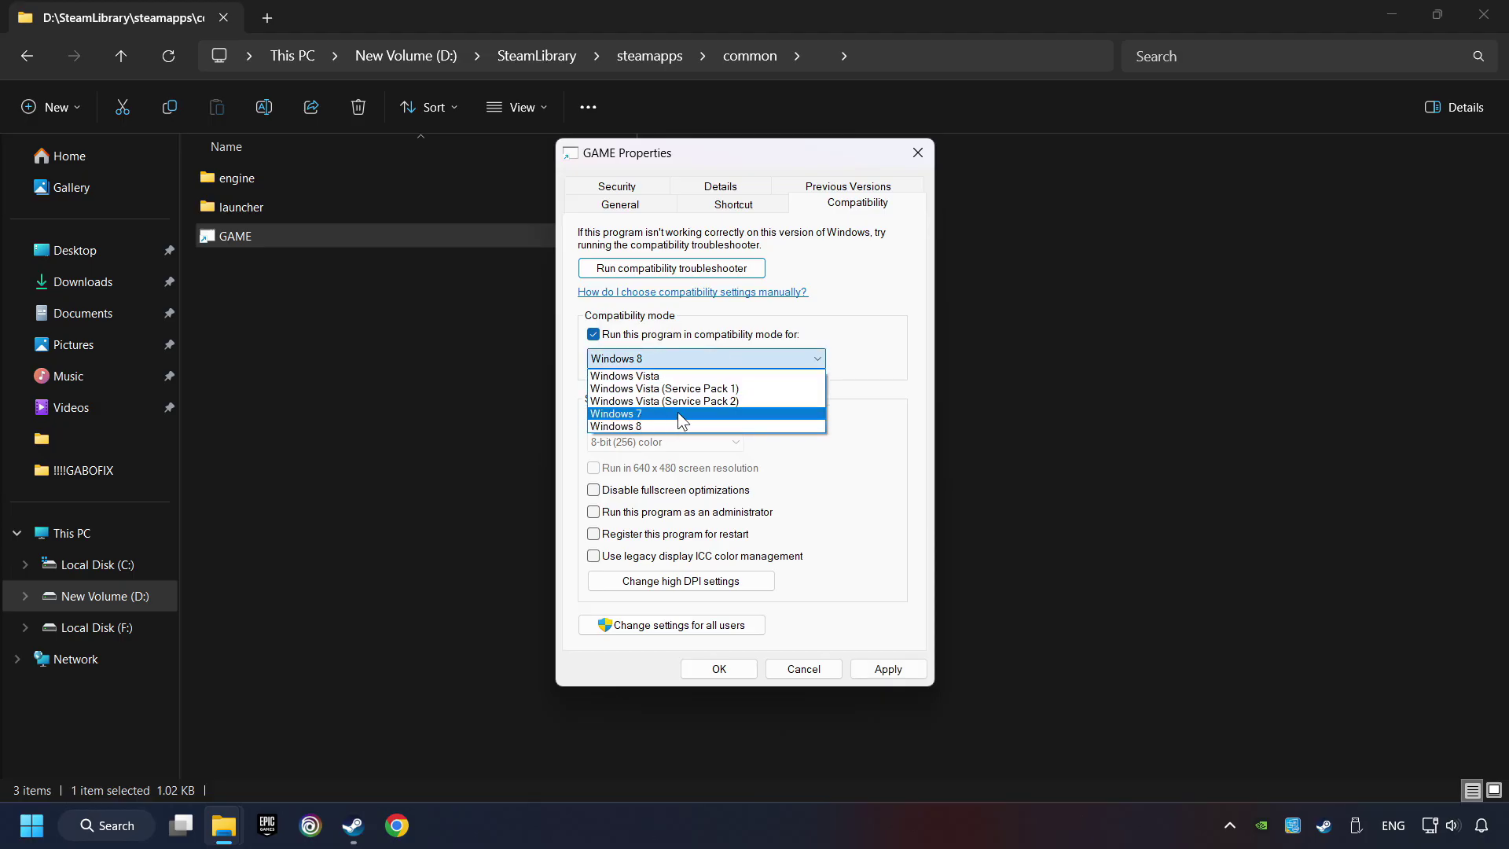
left_click(666, 426)
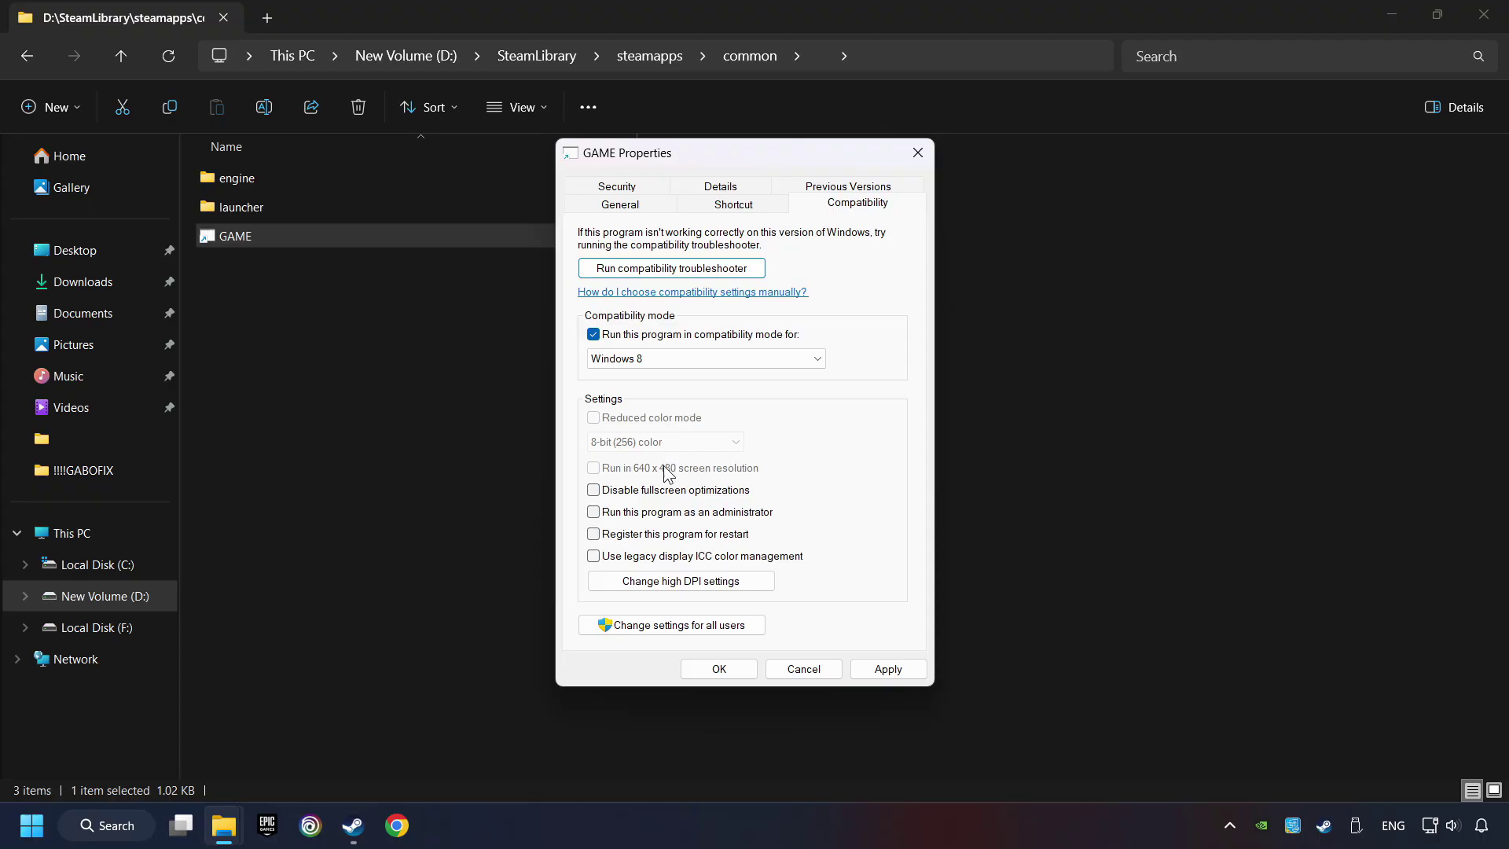
left_click(593, 491)
left_click(593, 515)
left_click(903, 673)
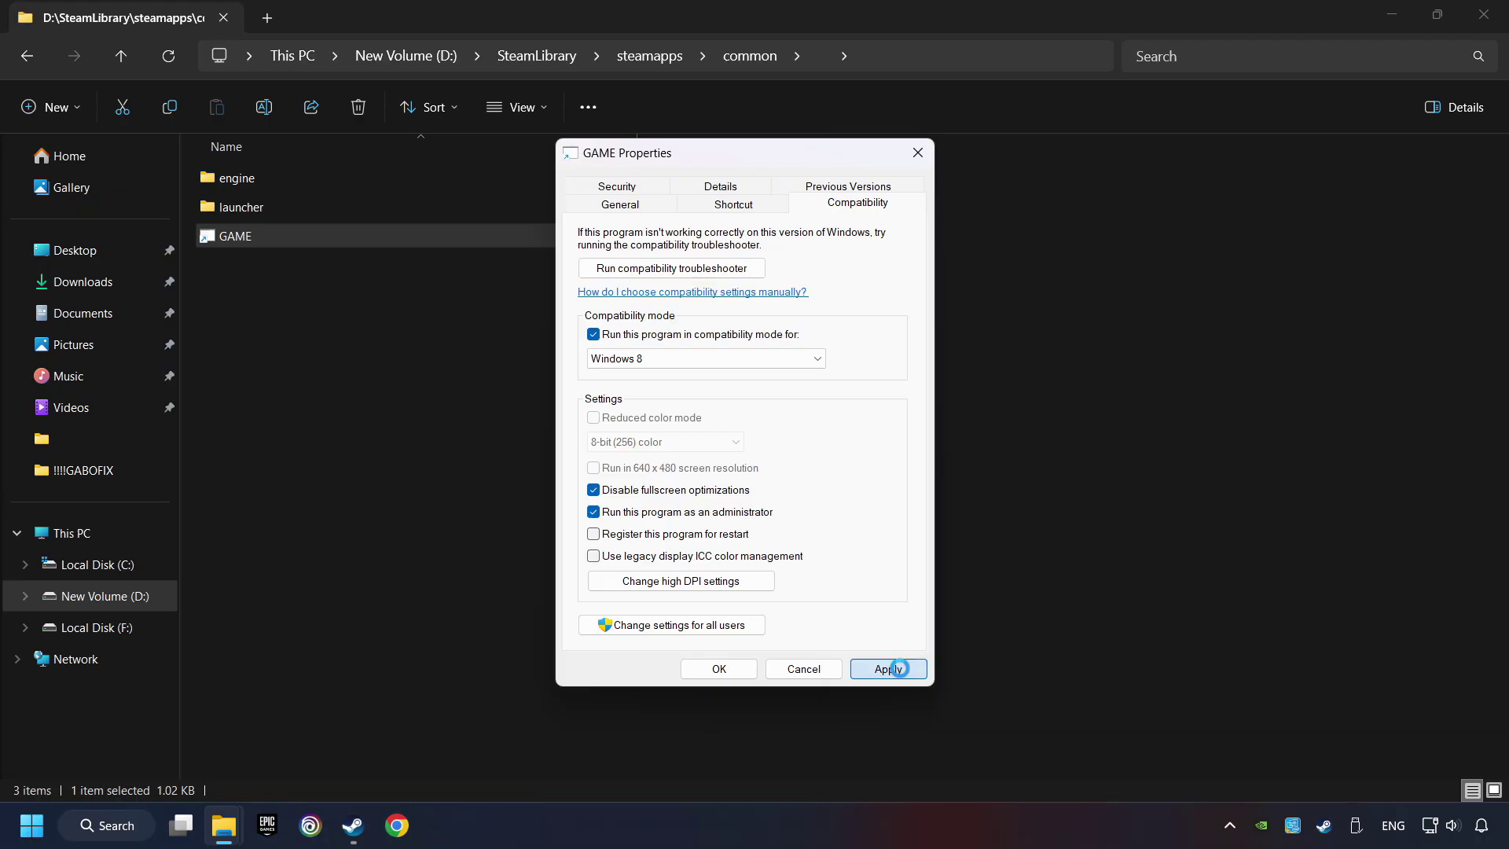
left_click(720, 670)
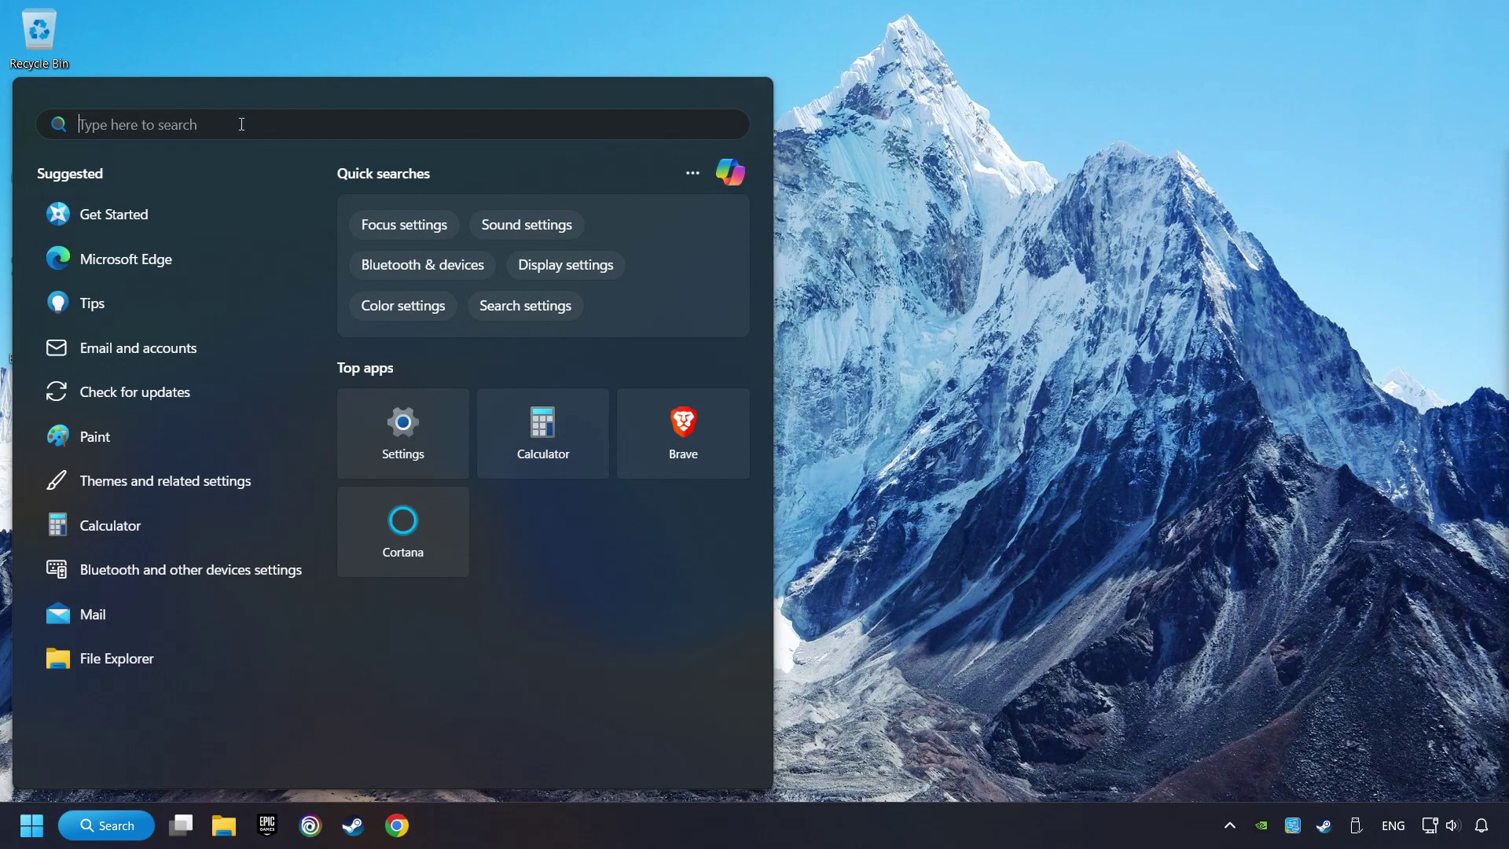
type("updates")
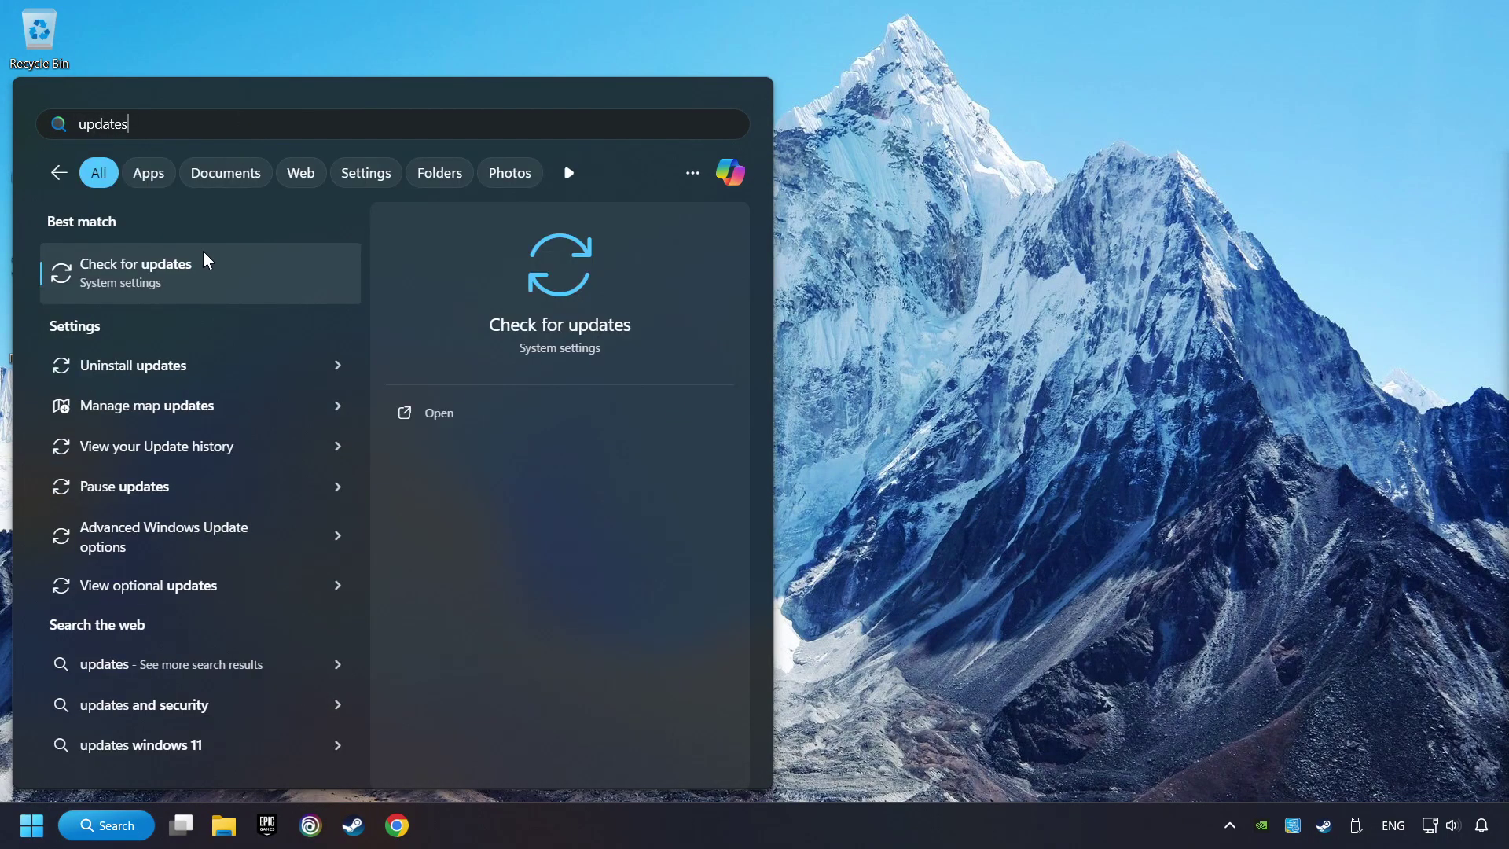
- Run a Windows Update check confirming the system is up to date, then reach the power options
left_click(285, 274)
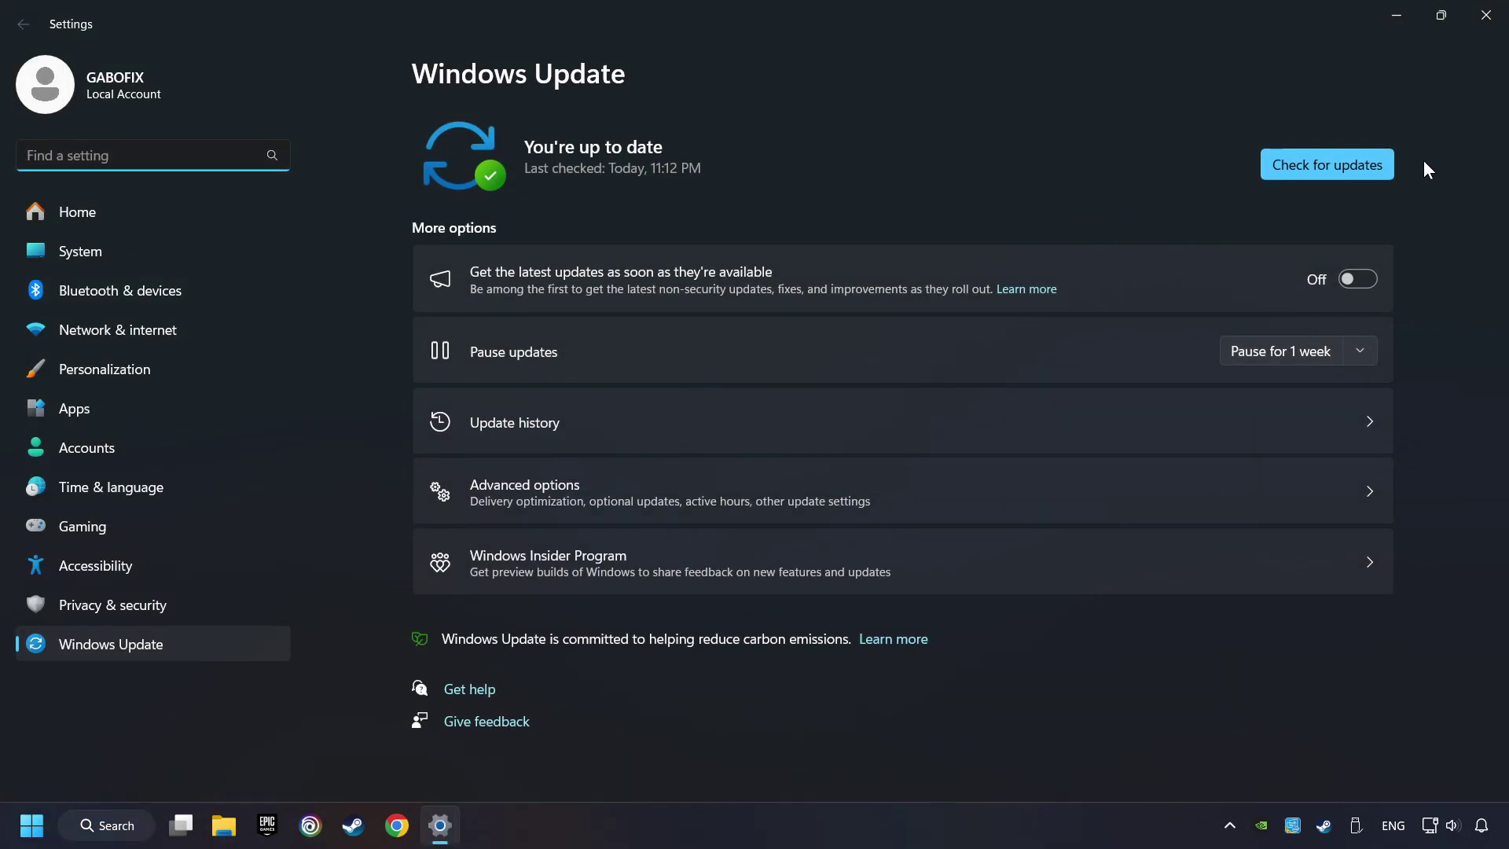
left_click(1339, 164)
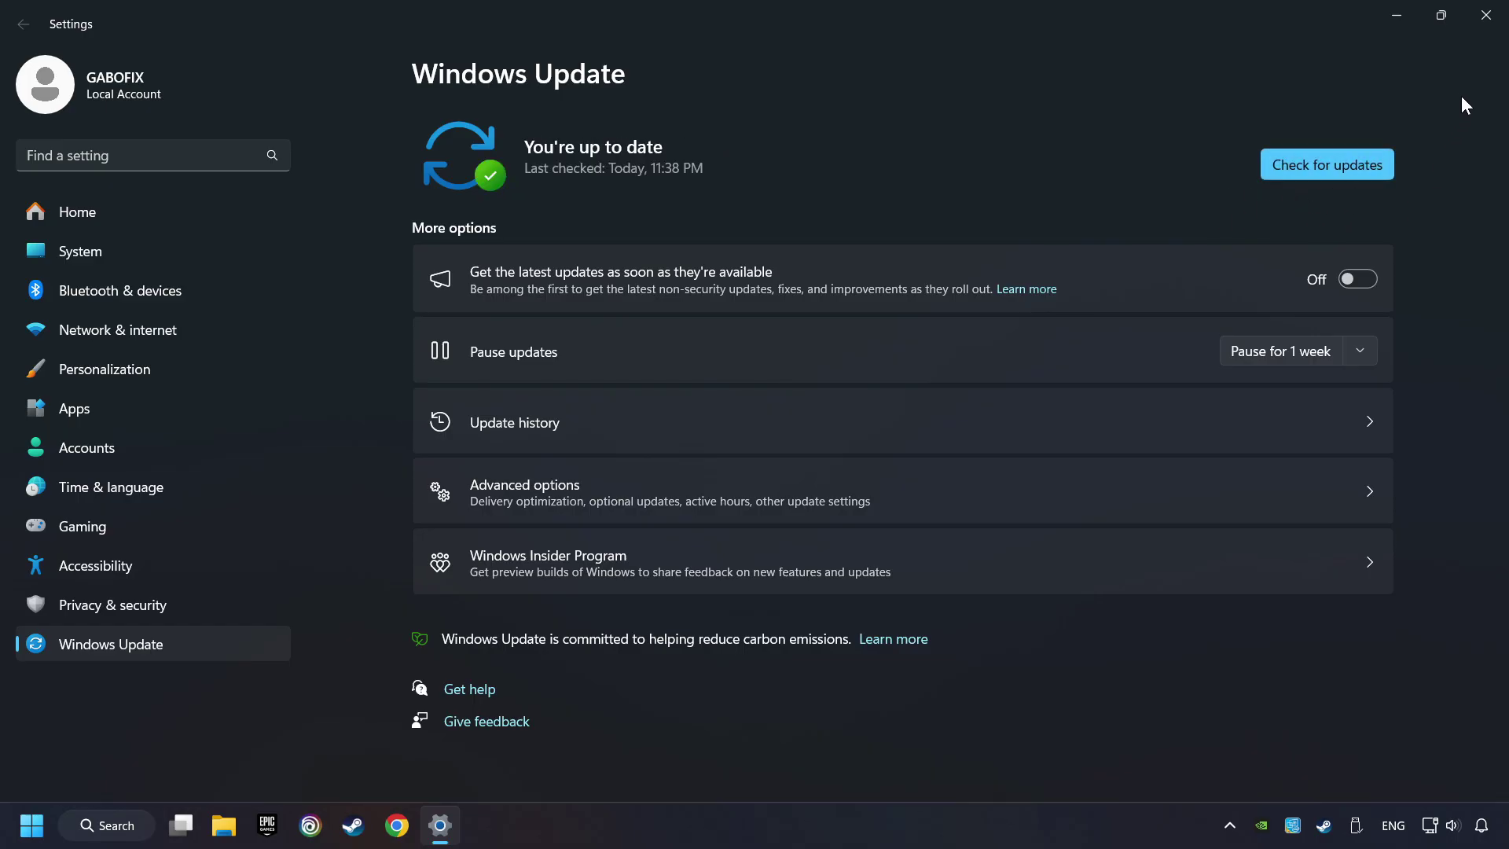
left_click(1483, 24)
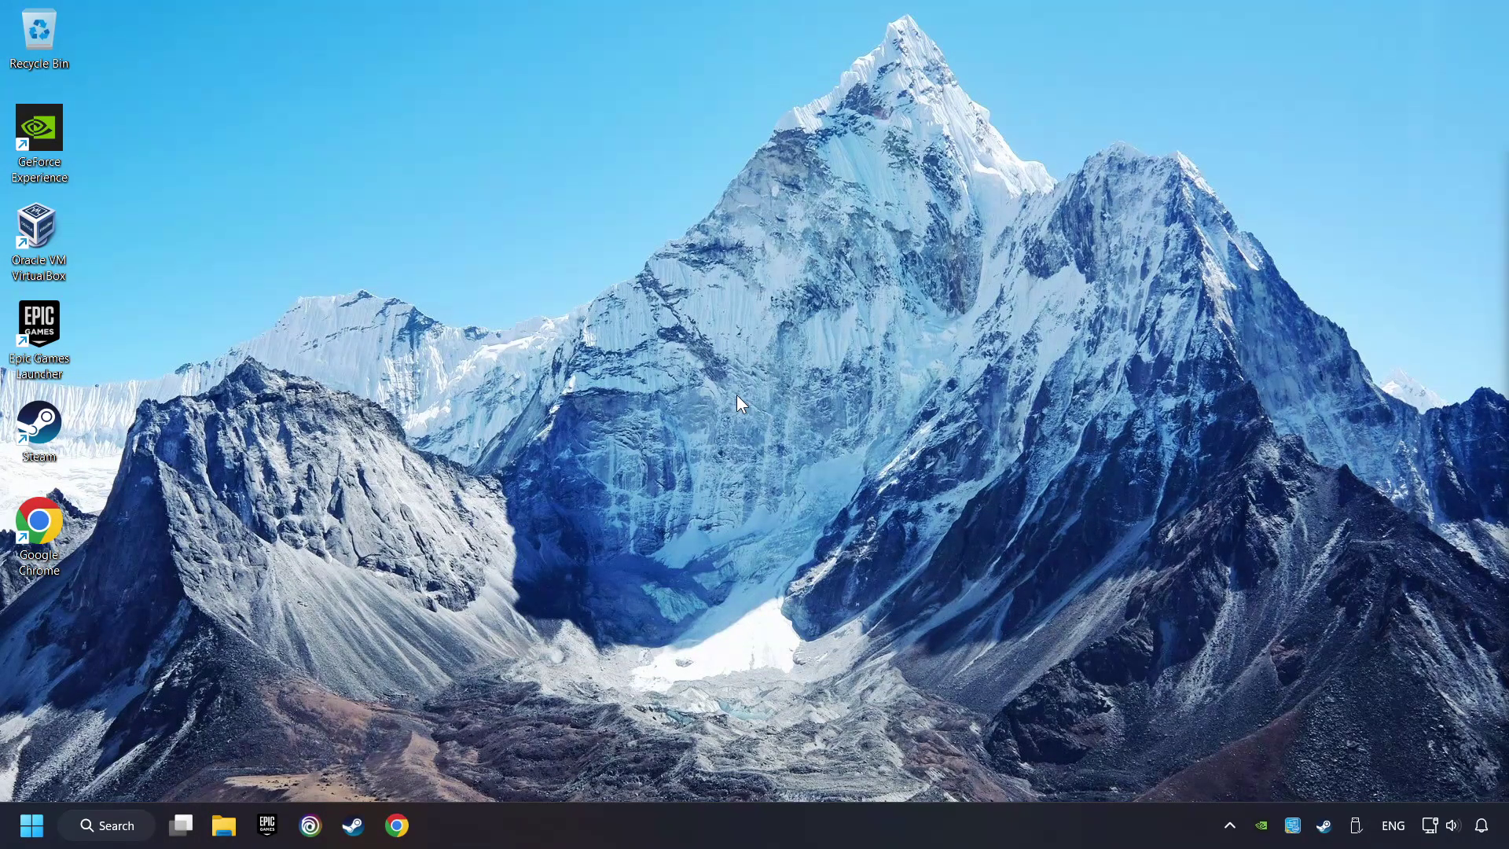
left_click(30, 810)
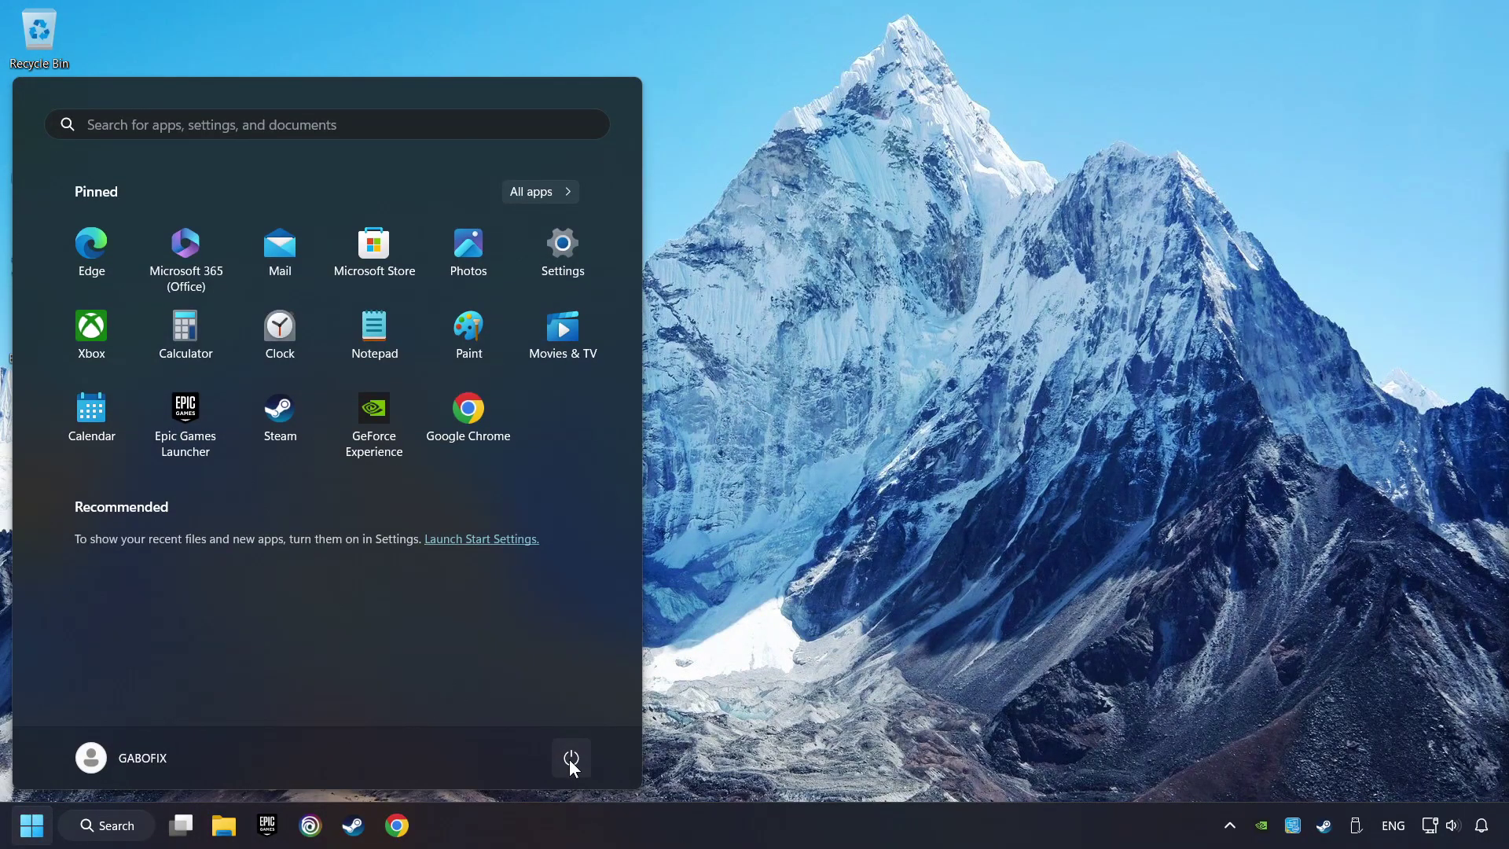